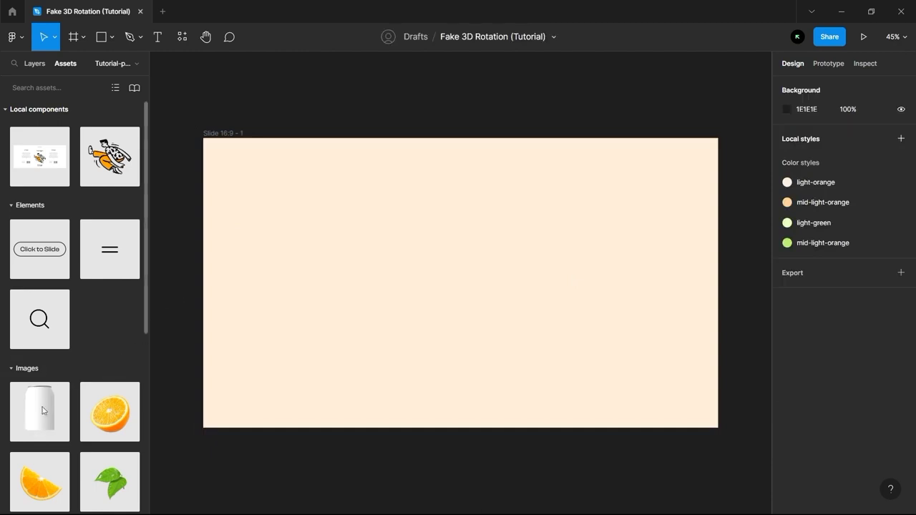
Place the blank can image on the slide, scale it to about 290 × 524, and centre it horizontally
drag(39, 415, 485, 284)
key(k)
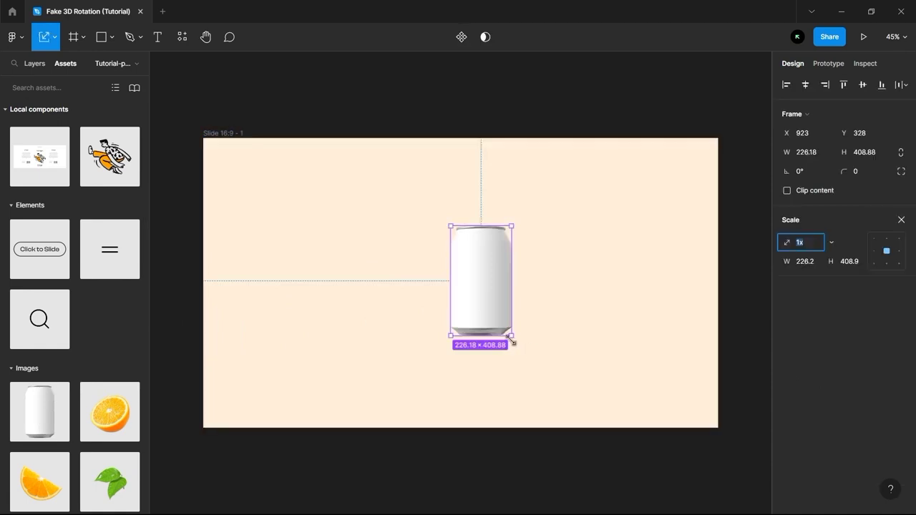
drag(508, 333, 520, 351)
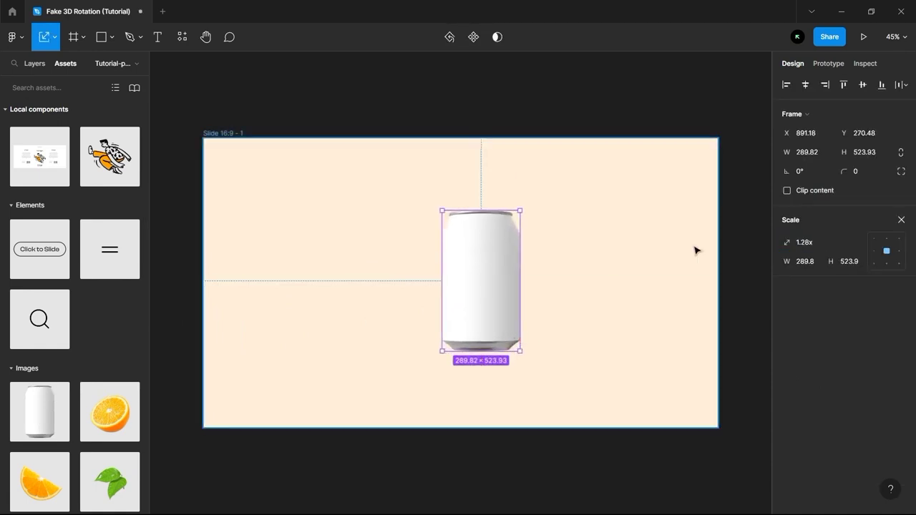
click(805, 85)
click(515, 108)
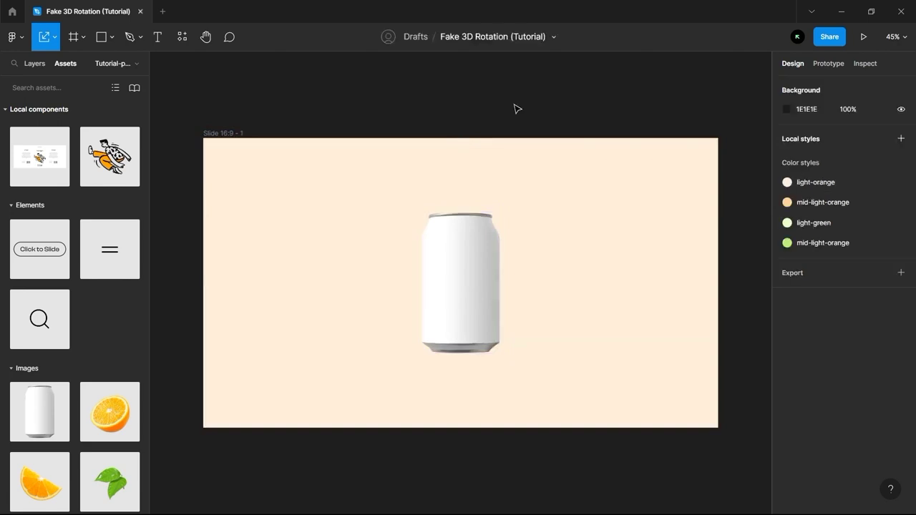
Trace the left side and bottom edge of the can's white body with the Pen tool
scroll(447, 234, up, 5)
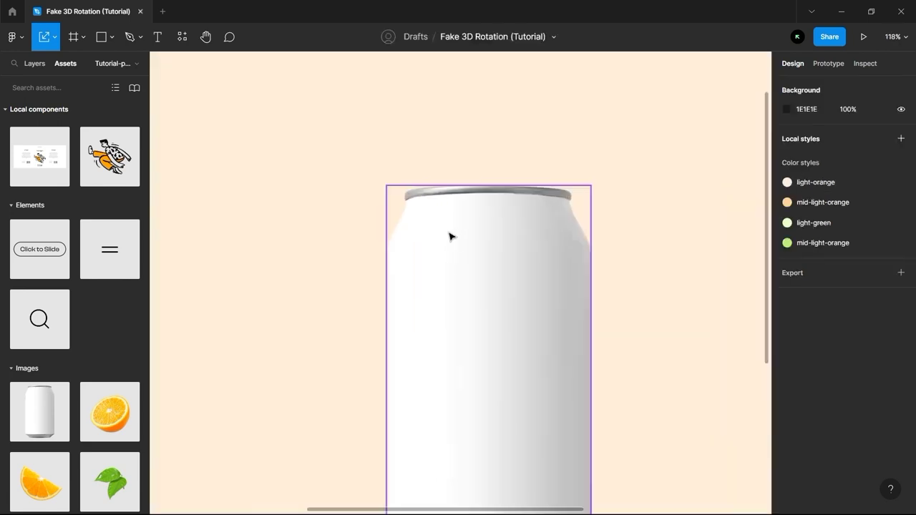
scroll(486, 209, up, 3)
scroll(483, 210, up, 2)
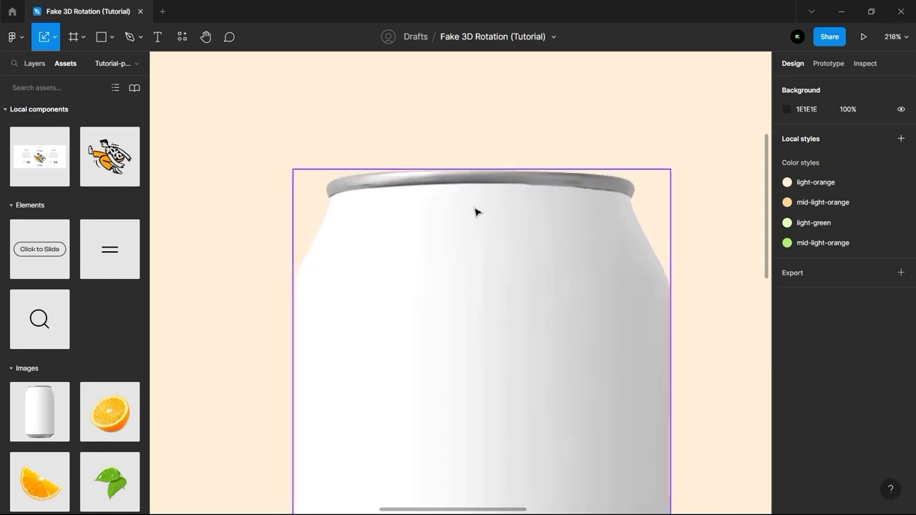
key(p)
click(329, 199)
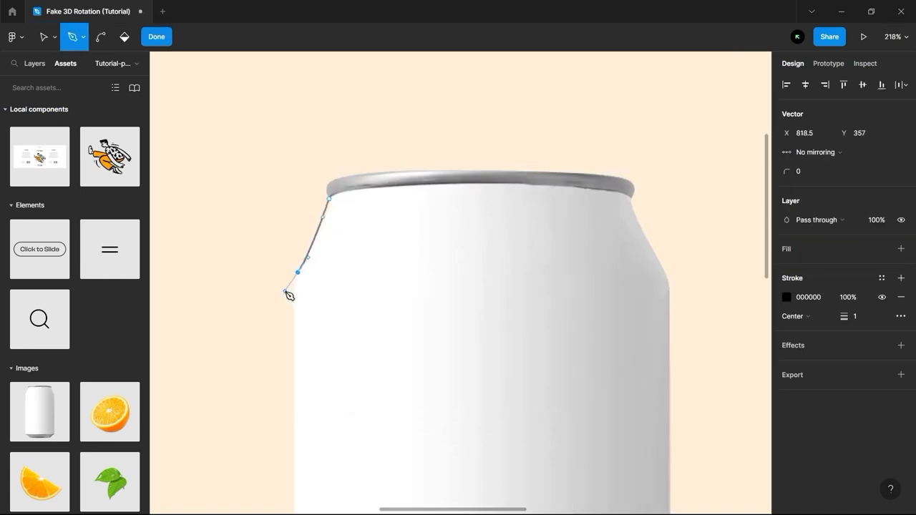
scroll(286, 358, down, 8)
click(281, 416)
drag(480, 427, 593, 427)
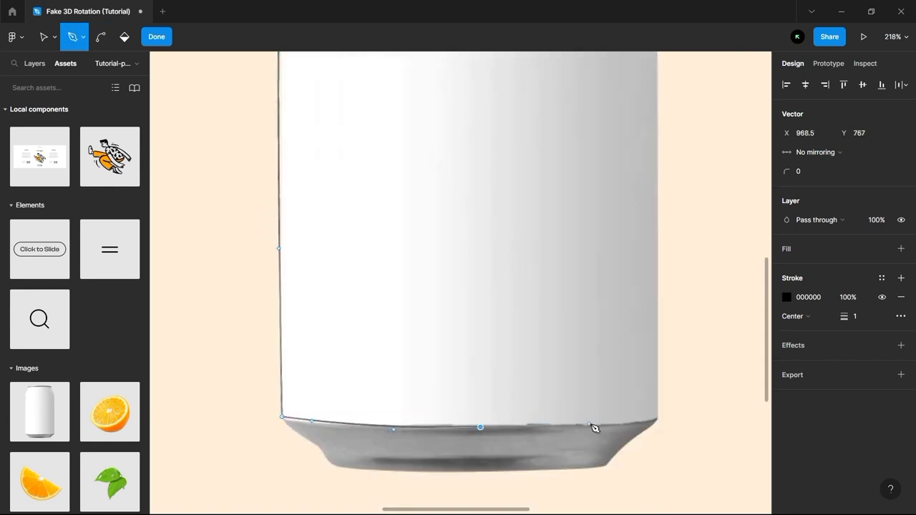
click(656, 420)
Continue the can-body path up the right side and along the top rim, and close the outline
scroll(548, 313, up, 3)
scroll(548, 313, right, 2)
click(553, 198)
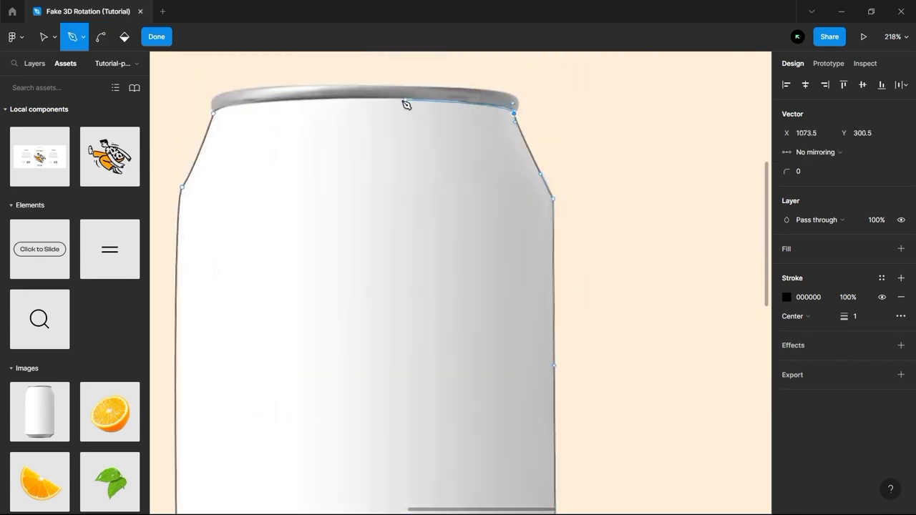
drag(368, 97, 341, 96)
drag(213, 113, 202, 140)
key(Escape)
Refine the anchor points and curve handles on the left side and bottom edge of the can outline
scroll(317, 199, left, 1)
double_click(237, 187)
drag(237, 183, 237, 188)
scroll(239, 192, down, 2)
drag(259, 110, 264, 132)
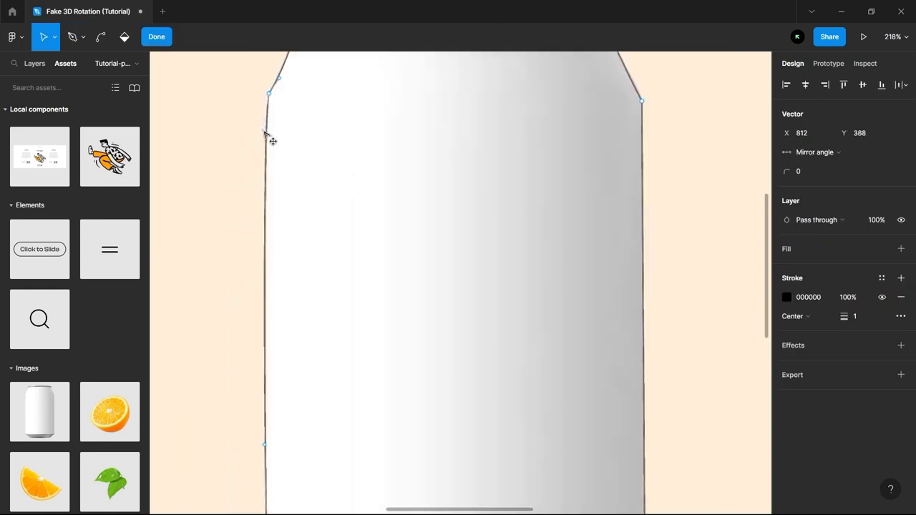
scroll(265, 134, down, 3)
click(280, 384)
drag(355, 405, 383, 398)
Round the anchor point at the outline's right shoulder with a corner radius of 32
click(651, 387)
scroll(637, 379, up, 6)
click(628, 301)
drag(787, 172, 826, 175)
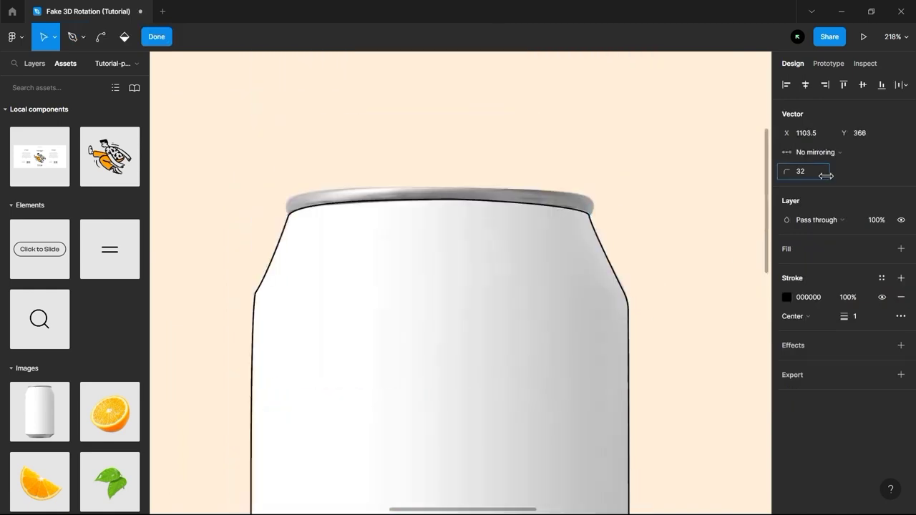
Swap the can outline's stroke for a fill and set the fill colour to FFFFFF
click(589, 214)
key(ctrl+x)
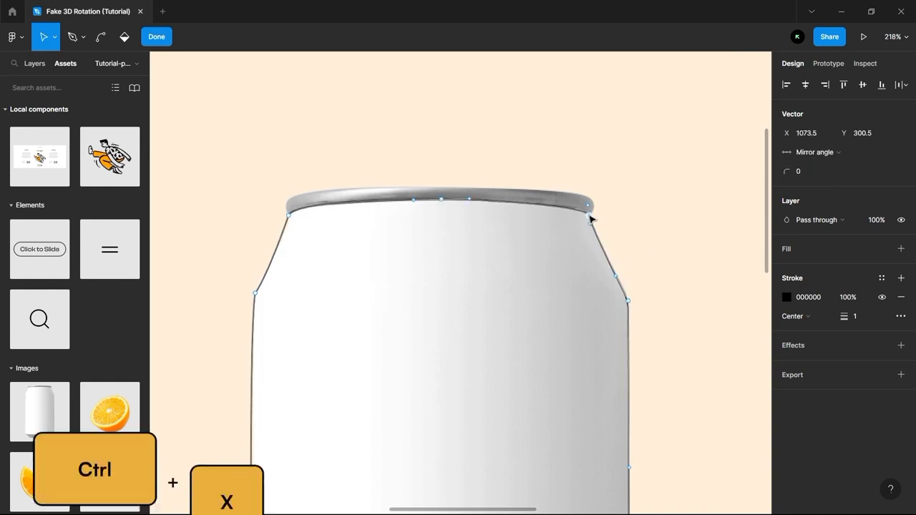
key(Escape)
key(shift+x)
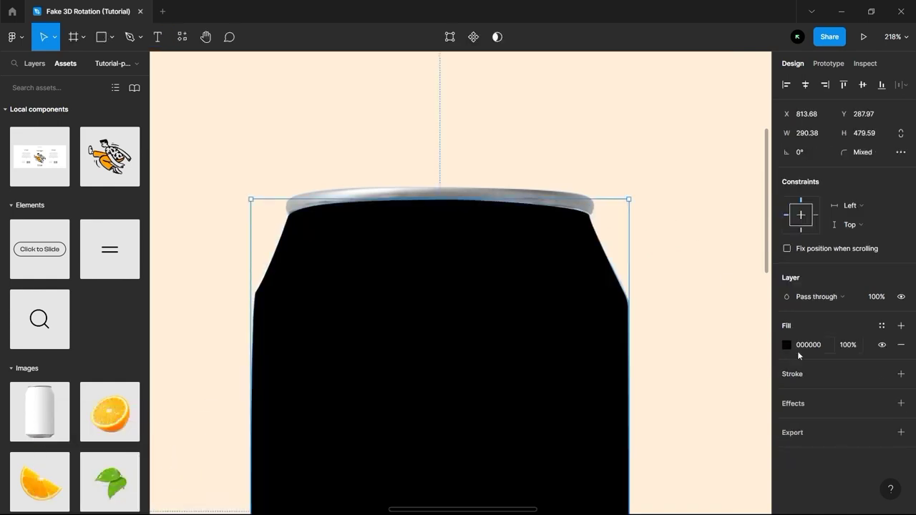
click(715, 289)
drag(698, 291, 685, 222)
scroll(687, 228, down, 2)
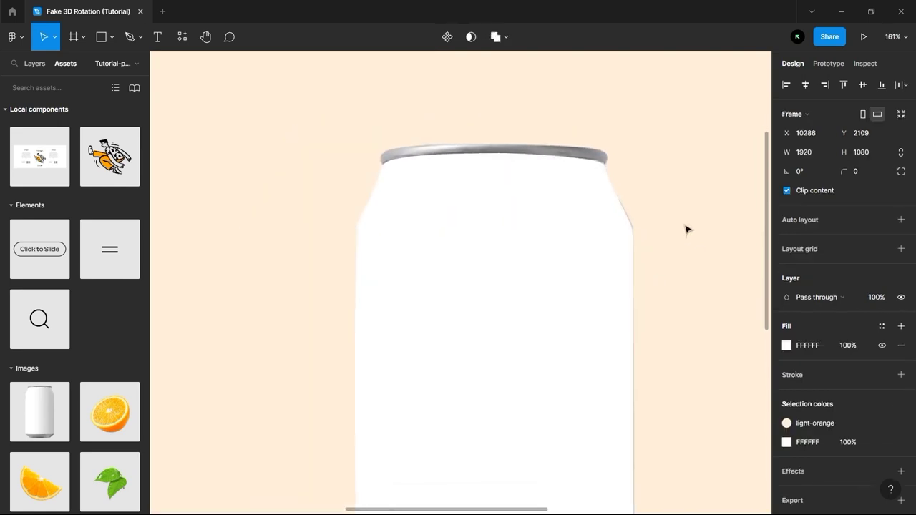
Nudge the white shape's right shoulder anchor point slightly upward to follow the can's edge
scroll(645, 208, up, 4)
double_click(607, 227)
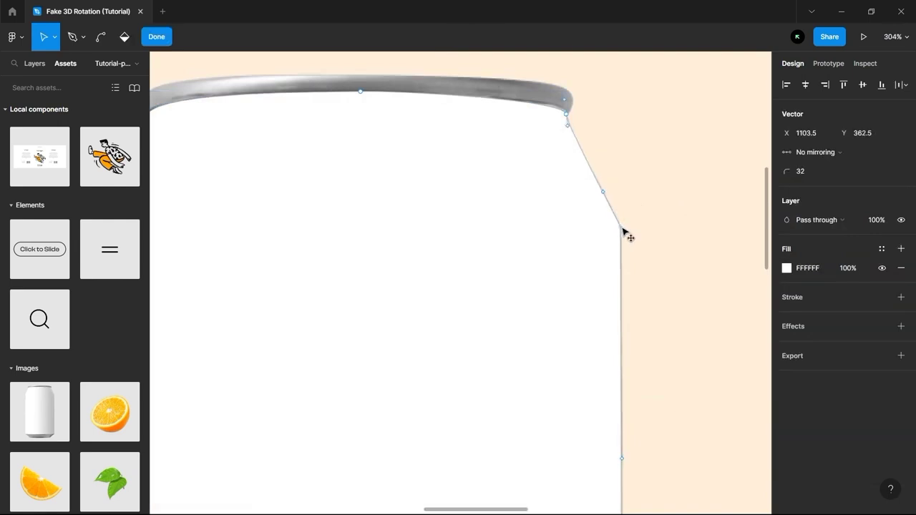
key(Escape)
scroll(615, 294, down, 8)
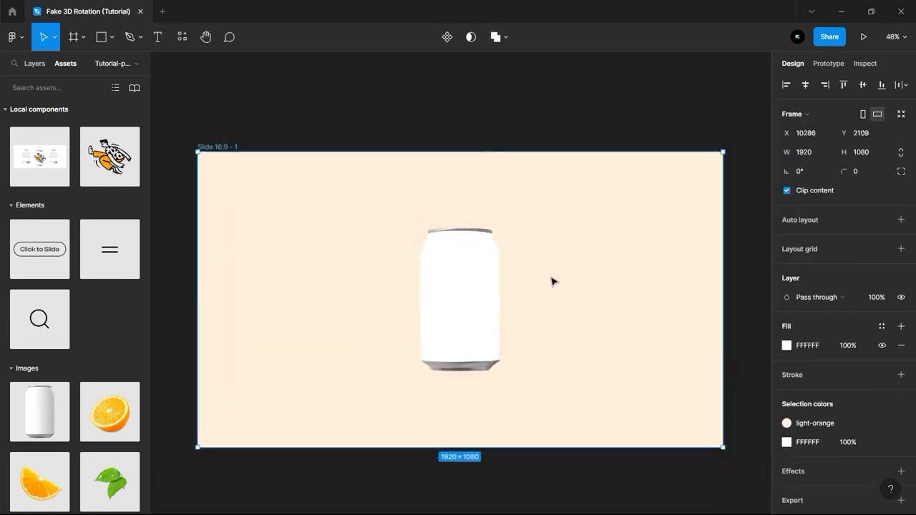
click(493, 116)
Place the Contents label artwork centred over the can and scale it to about 1182 × 510 to cover the body
drag(40, 156, 552, 302)
drag(481, 305, 447, 301)
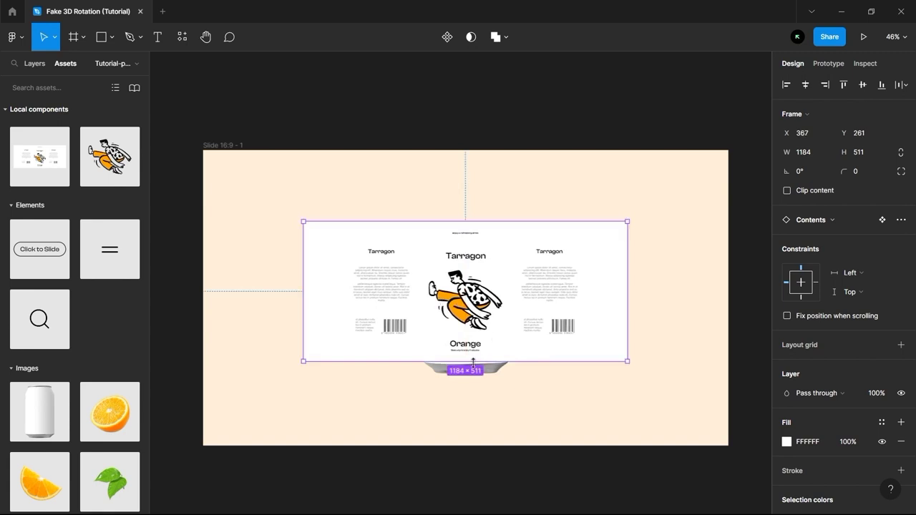
key(k)
drag(473, 363, 473, 366)
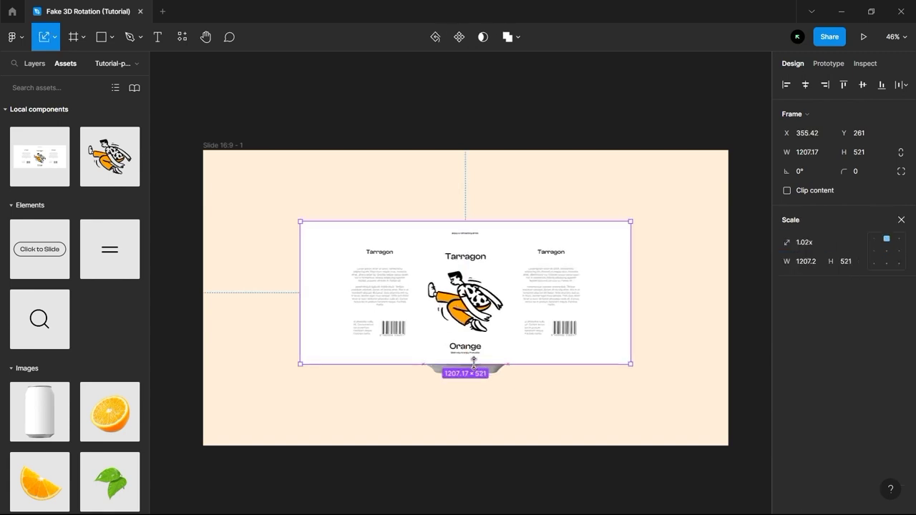
drag(457, 221, 458, 224)
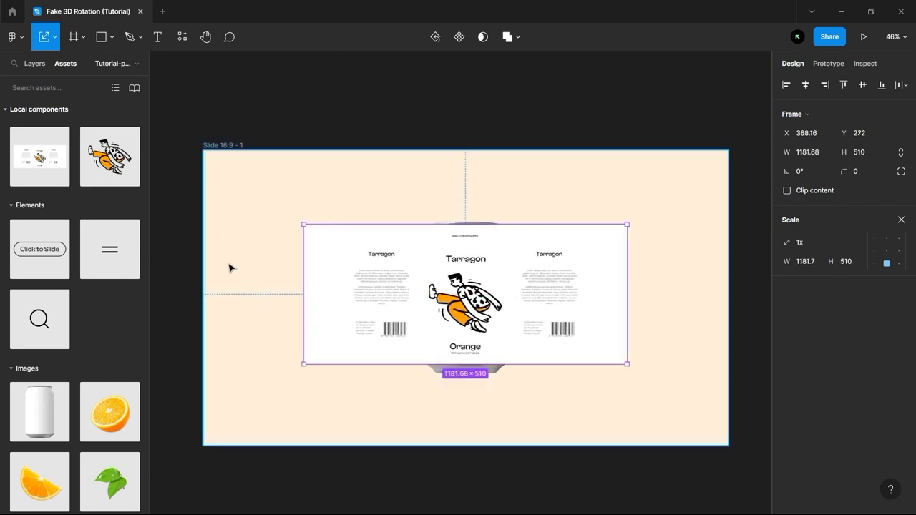
Mask the Contents label artwork with the Vector 1 can shape
click(34, 63)
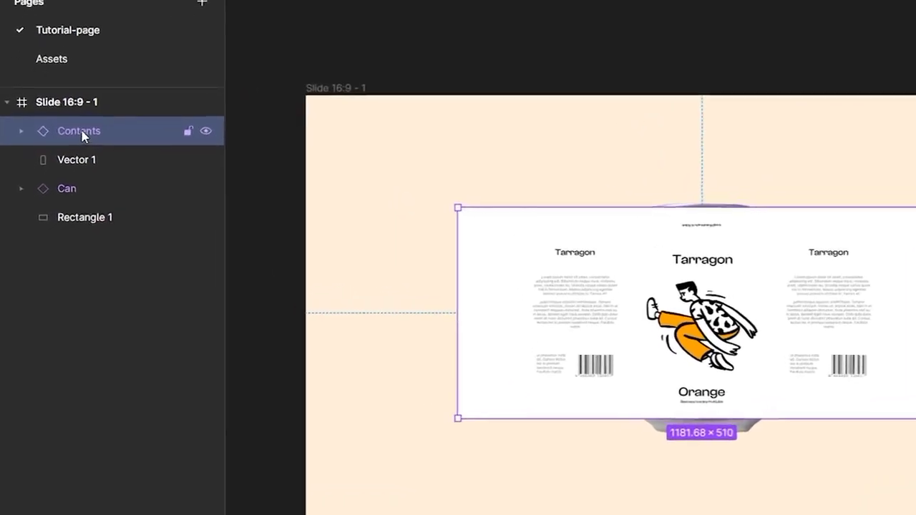
shift+click(81, 156)
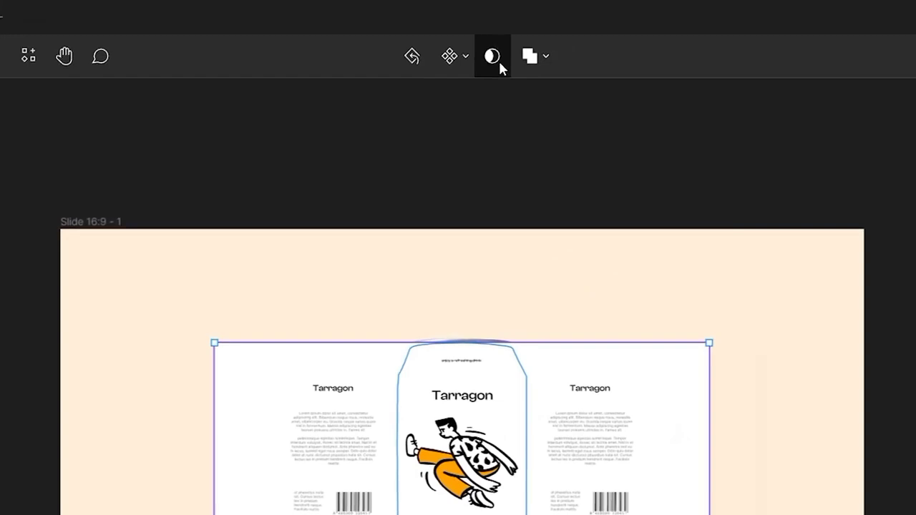
click(491, 56)
click(548, 176)
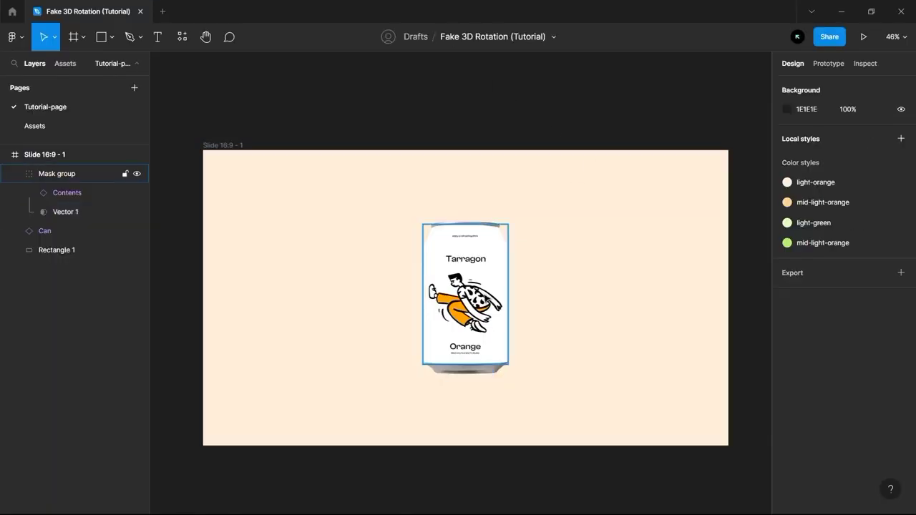
Set the blend mode of the masked Contents layer to Multiply
click(82, 192)
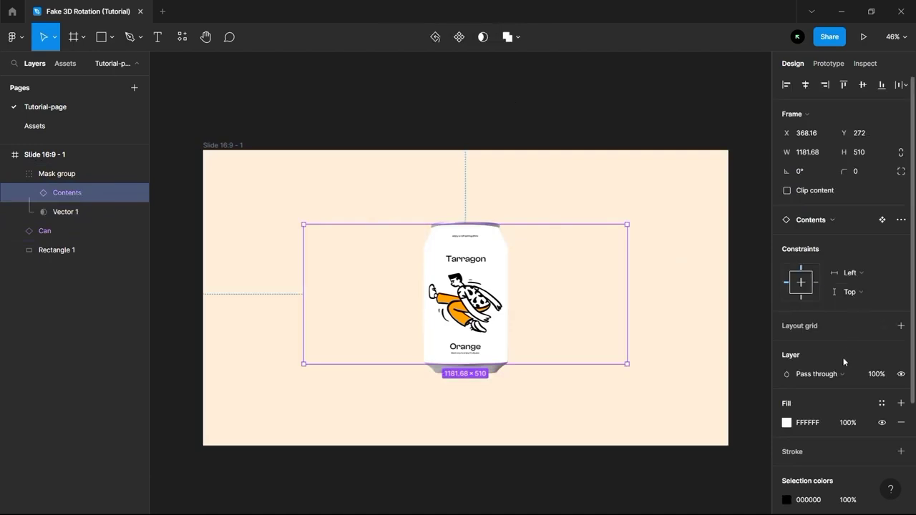
click(836, 374)
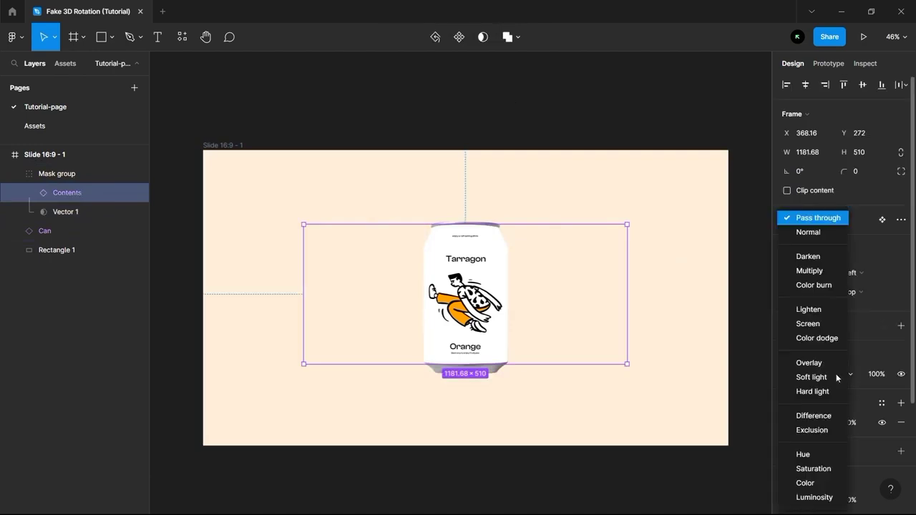
click(818, 272)
click(457, 101)
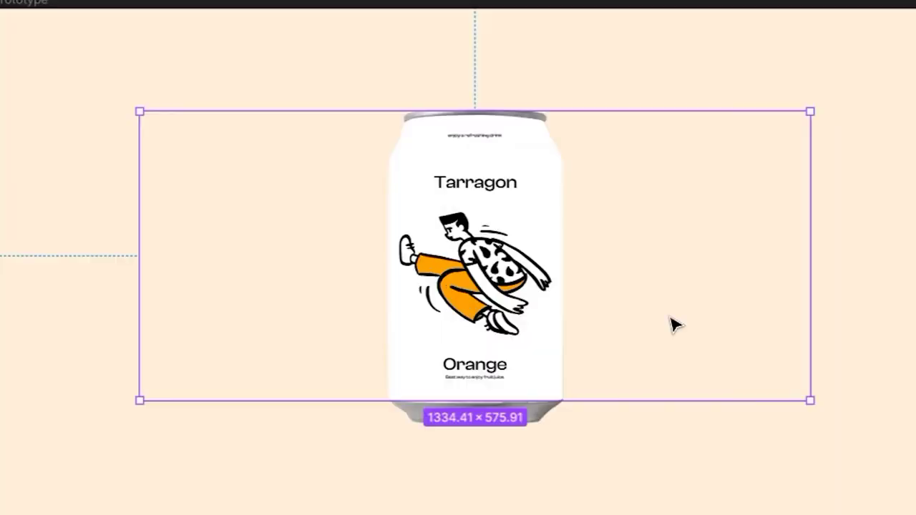
Apply Multiply blending to the enlarged 1334.41 × 575.91 label artwork on the can
mouse_move(674, 323)
mouse_down()
mouse_move(529, 329)
mouse_move(768, 339)
mouse_move(621, 331)
mouse_move(583, 337)
mouse_move(712, 335)
mouse_move(570, 341)
mouse_up()
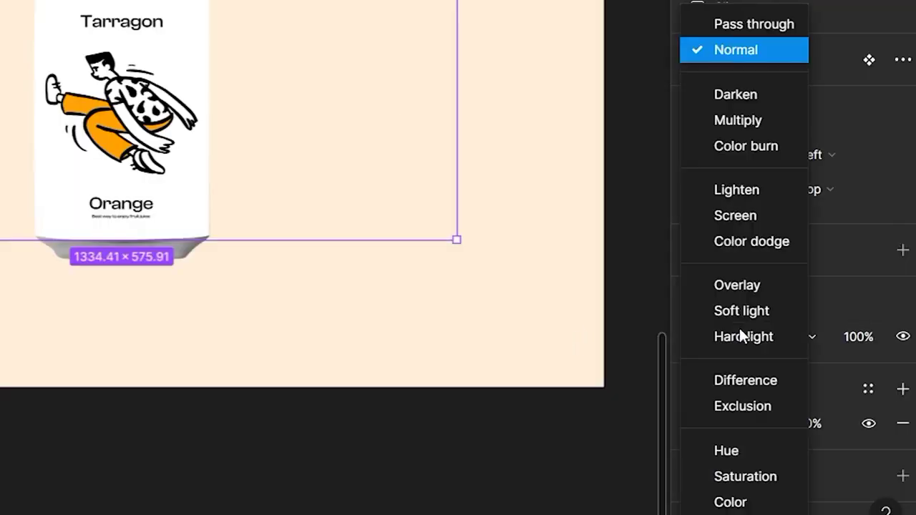
click(742, 127)
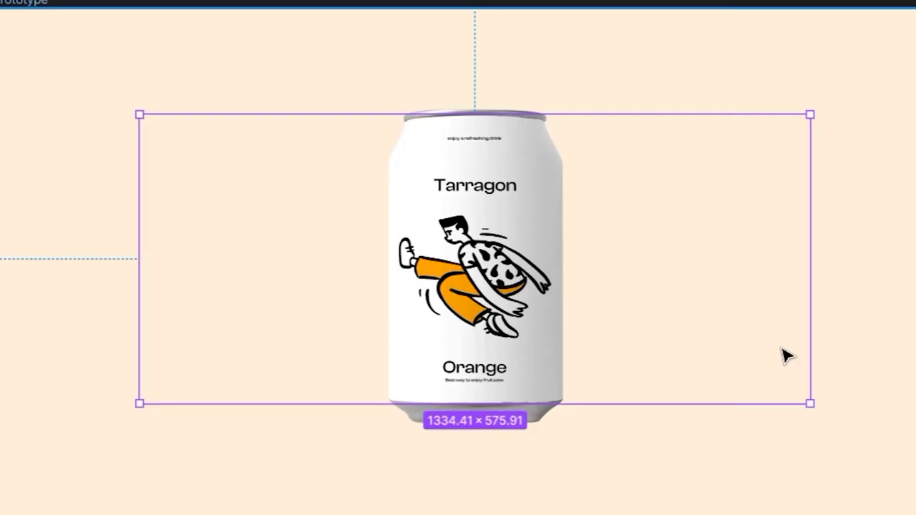
drag(784, 355, 834, 343)
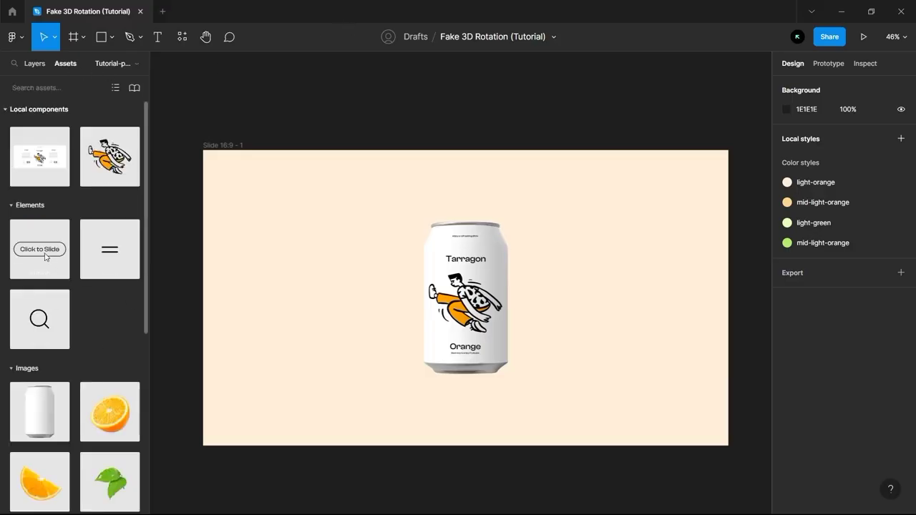
Add the Click to Slide button below the can and the navigation bar across the top of the slide
drag(46, 256, 467, 412)
scroll(68, 429, down, 4)
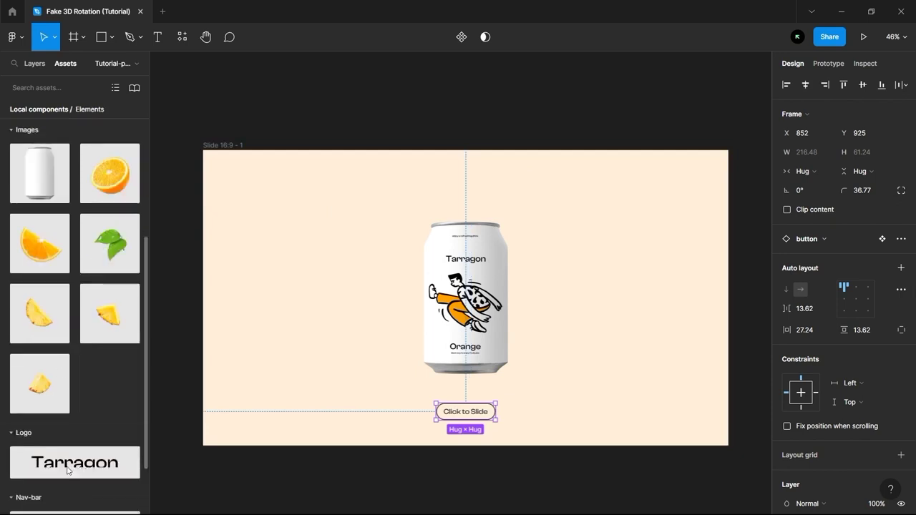
scroll(68, 470, down, 2)
drag(75, 444, 465, 172)
Group the can with its masked label as Can and enlarge the group proportionally around its centre
click(465, 300)
click(34, 63)
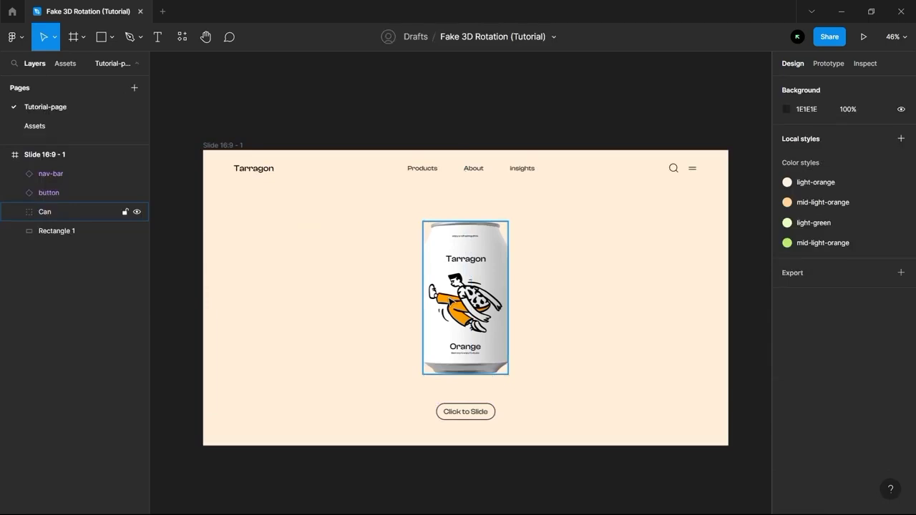
key(k)
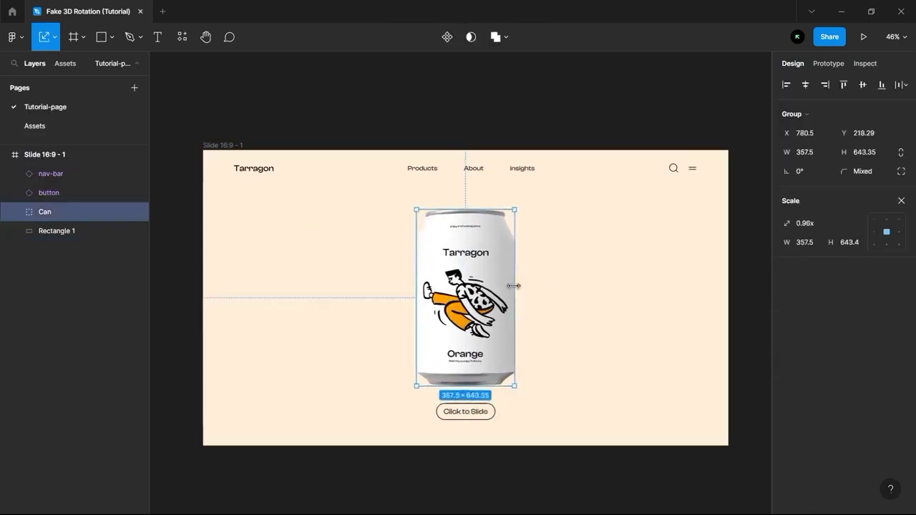
click(477, 116)
Add leaf, halved-orange and orange-slice images around the can, and an "Orange" text scaled to about 931 × 313 across its centre
click(65, 63)
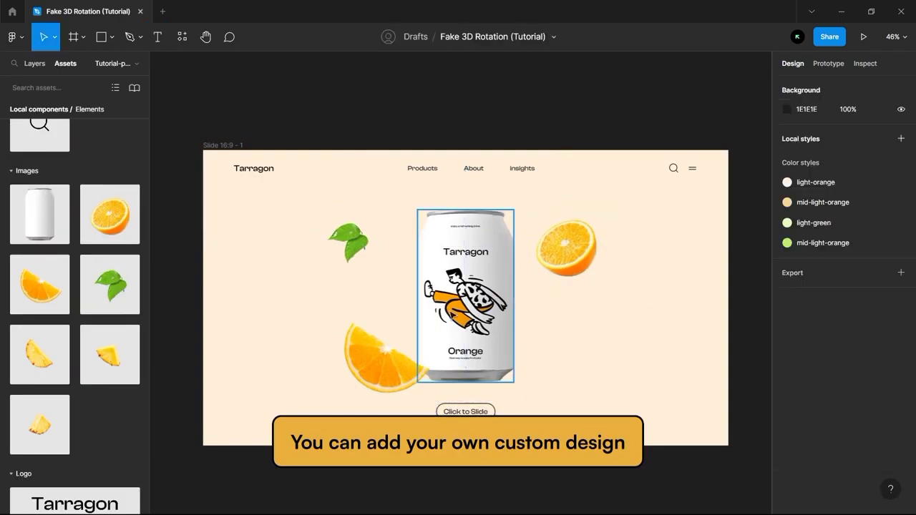
key(t)
click(387, 275)
text(Orange)
key(Escape)
key(k)
drag(415, 275, 624, 277)
drag(608, 290, 567, 314)
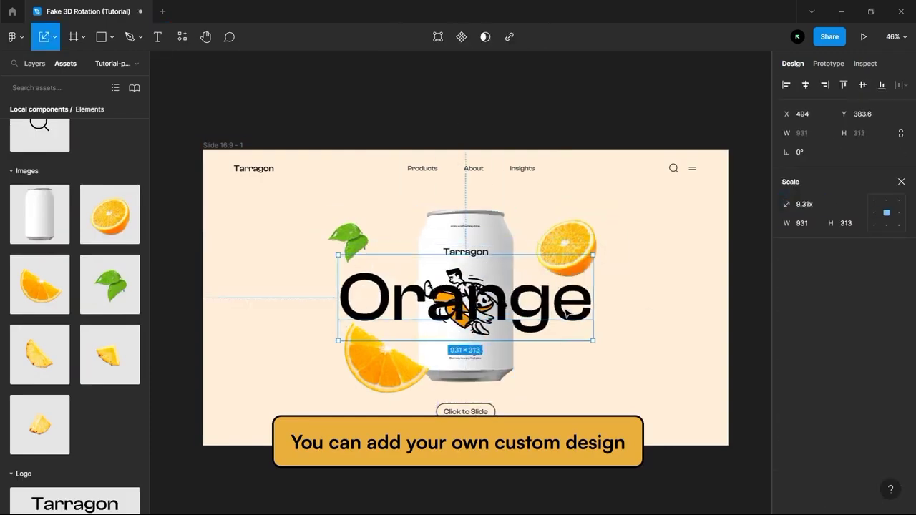
key(Escape)
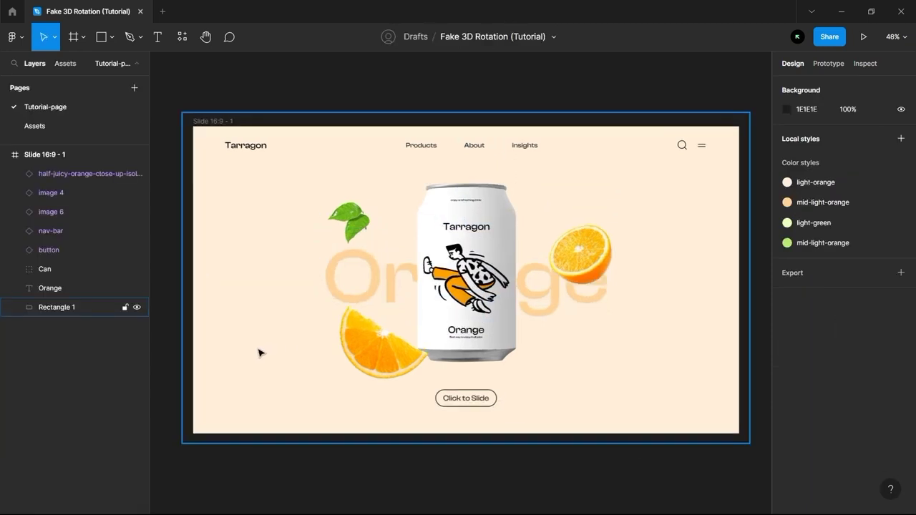
Duplicate the light-orange background rectangle, naming the upper copy "Bg" and the lower one "mask"
click(259, 350)
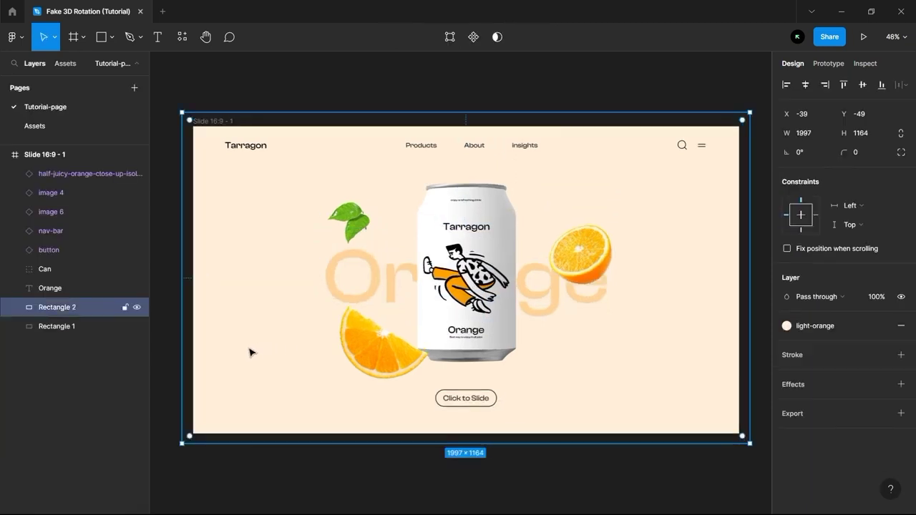
shift+click(43, 295)
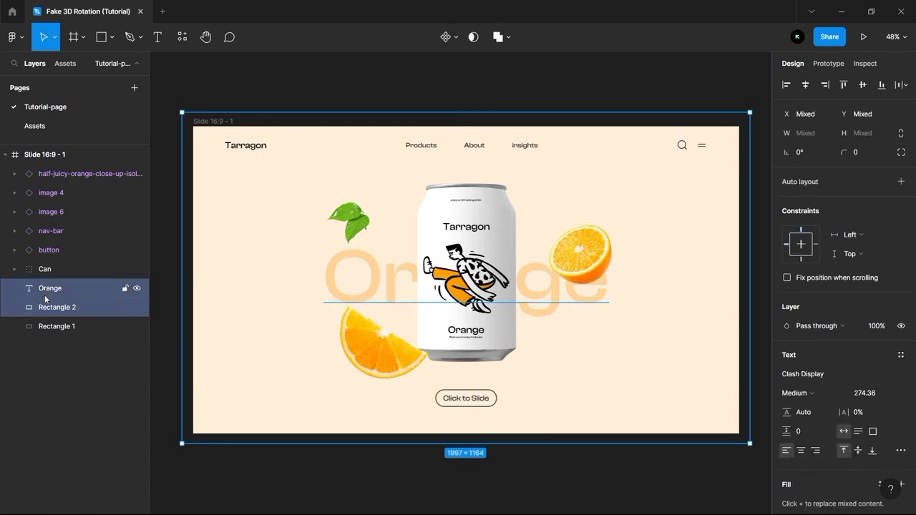
double_click(57, 310)
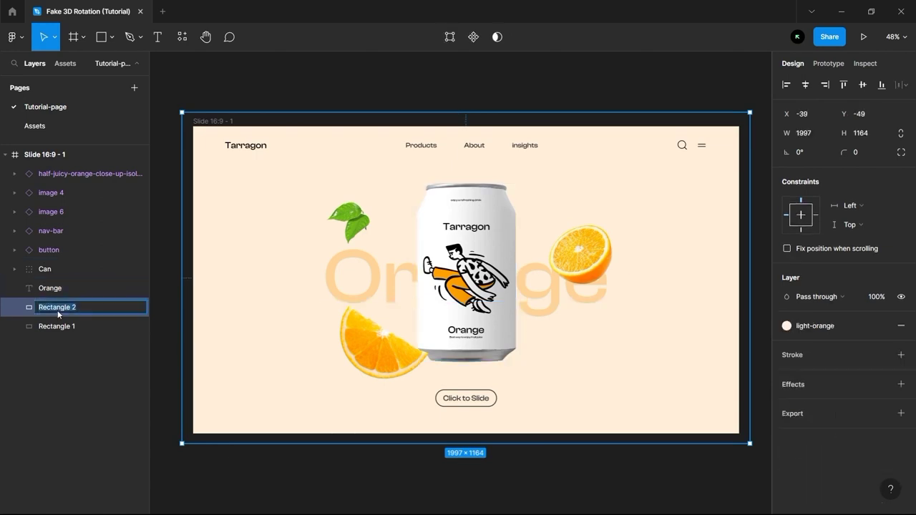
text(Bg)
key(Return)
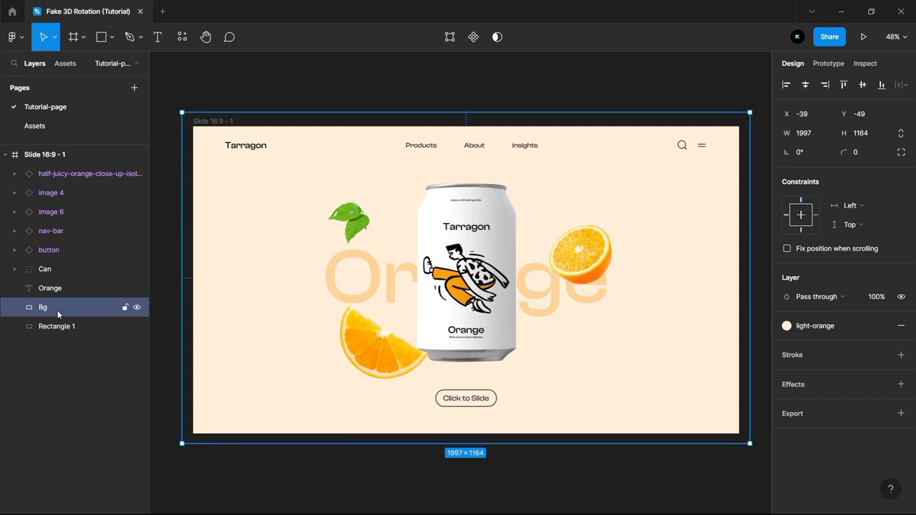
double_click(63, 328)
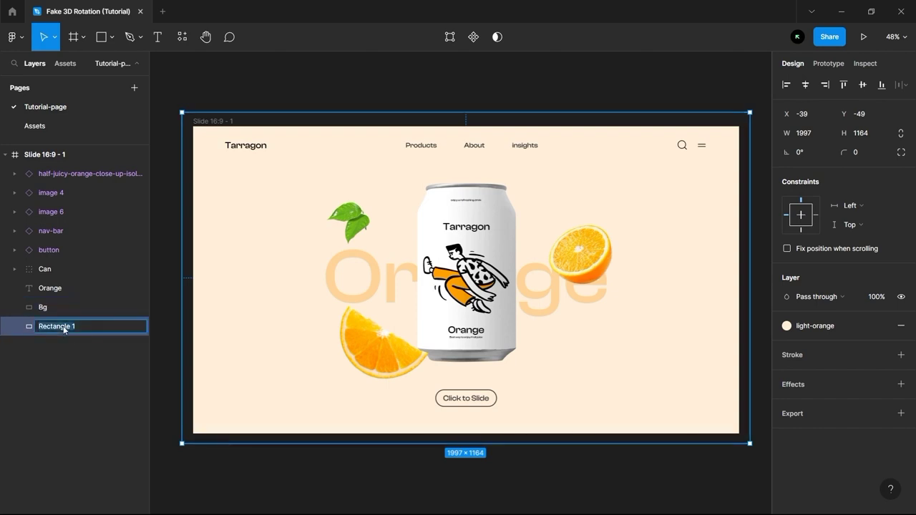
text(mask)
key(Return)
Group the three fruit images, the Can group, the Orange text and the Bg rectangle together
click(43, 306)
shift+click(50, 212)
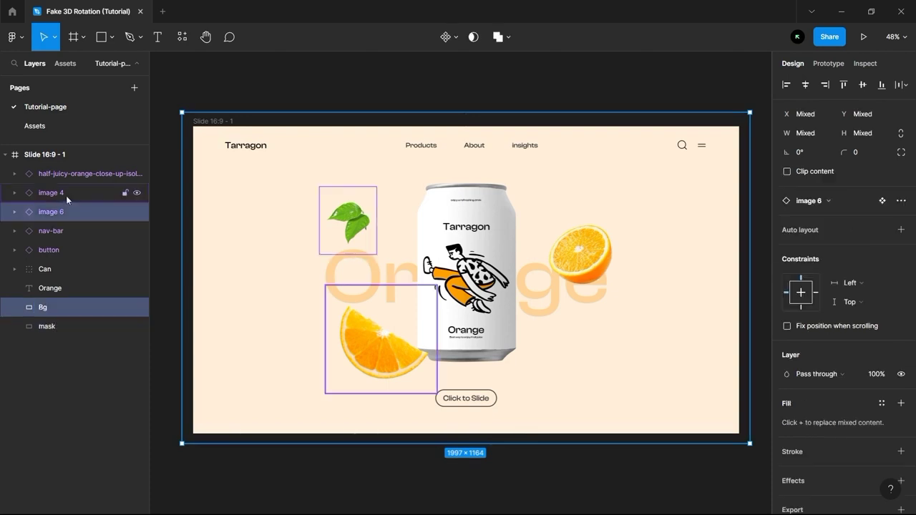
click(66, 195)
shift+click(72, 174)
shift+click(65, 211)
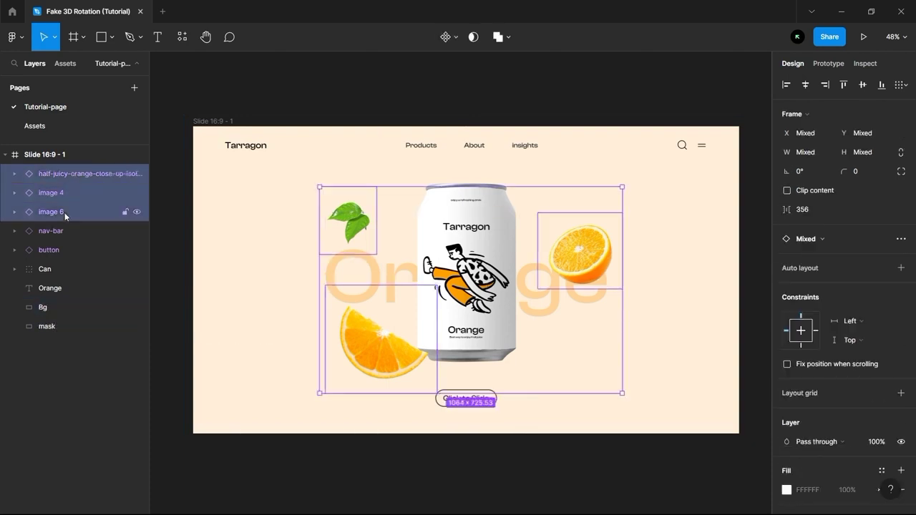
shift+click(50, 269)
shift+click(56, 290)
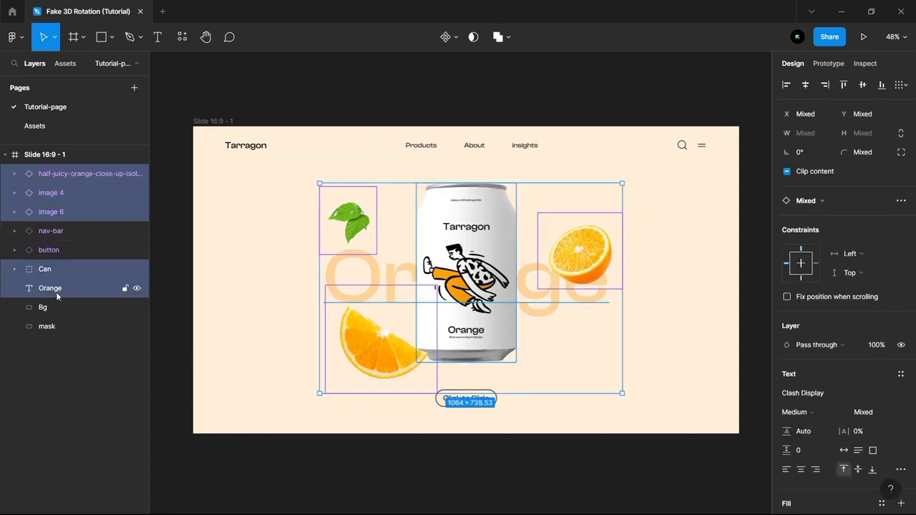
shift+click(57, 302)
key(ctrl+g)
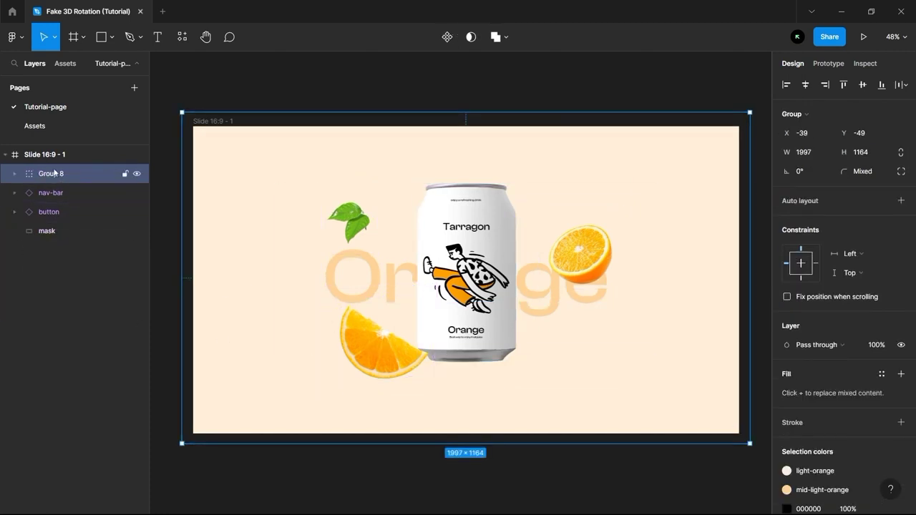
Move the new group below the nav-bar and button but above mask, and rename it "Animation-components"
key(ctrl+[)
key(ctrl+[)
key(ctrl+[)
key(ctrl+])
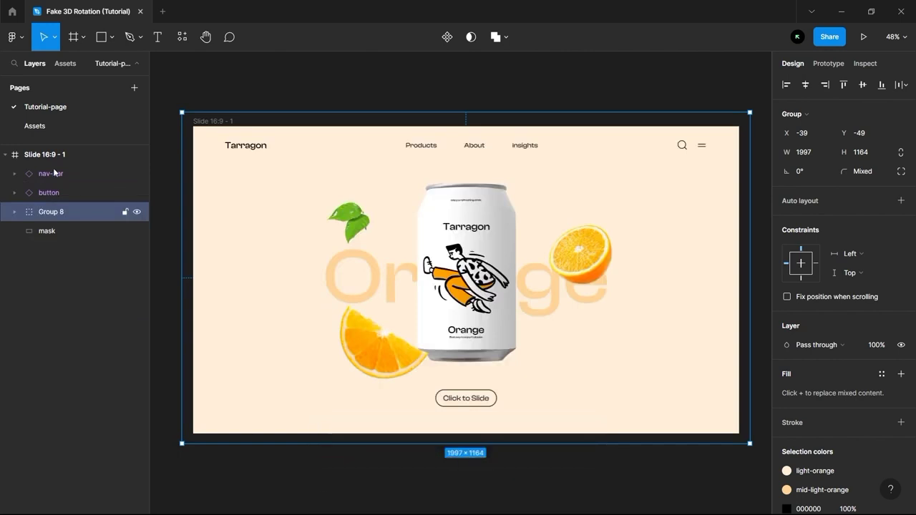
double_click(93, 209)
text(A)
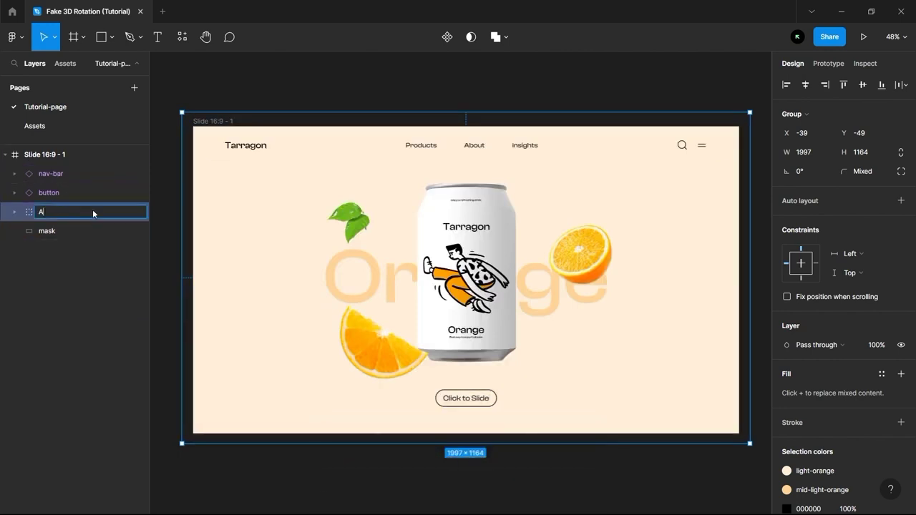
text(nimation-components)
key(Return)
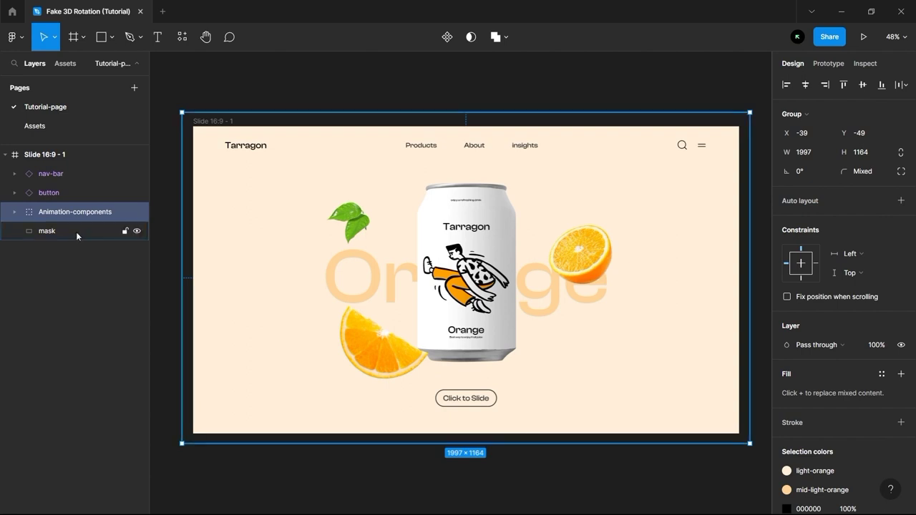
Mask the Animation-components group with the mask rectangle and name the resulting mask group "orange"
shift+click(76, 231)
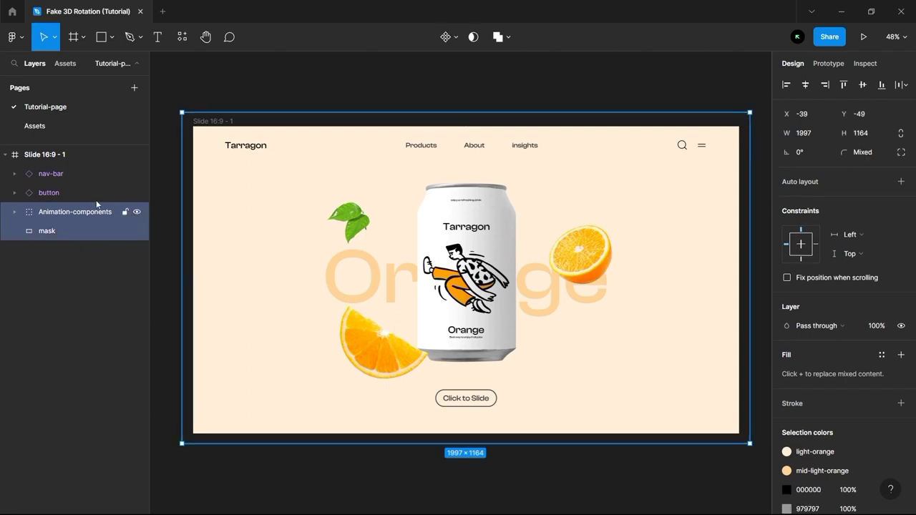
click(465, 42)
double_click(50, 216)
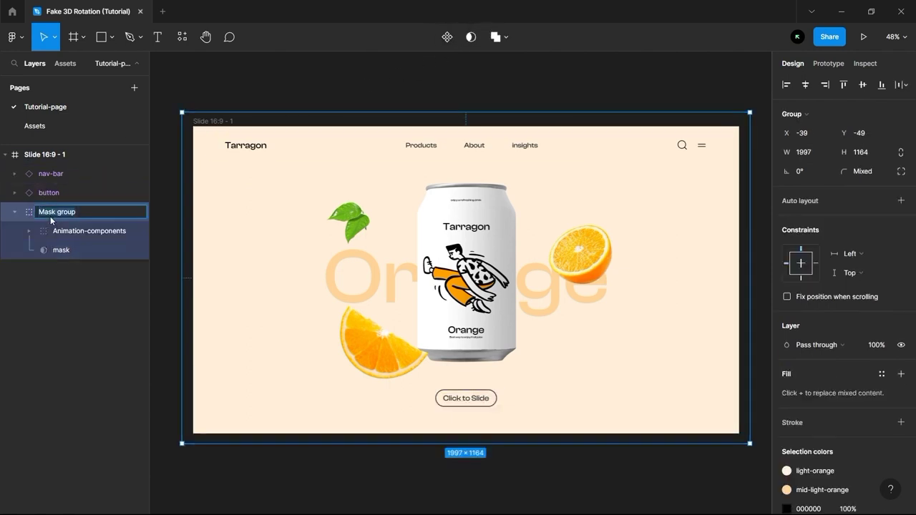
text(orange)
key(Return)
key(alt+l)
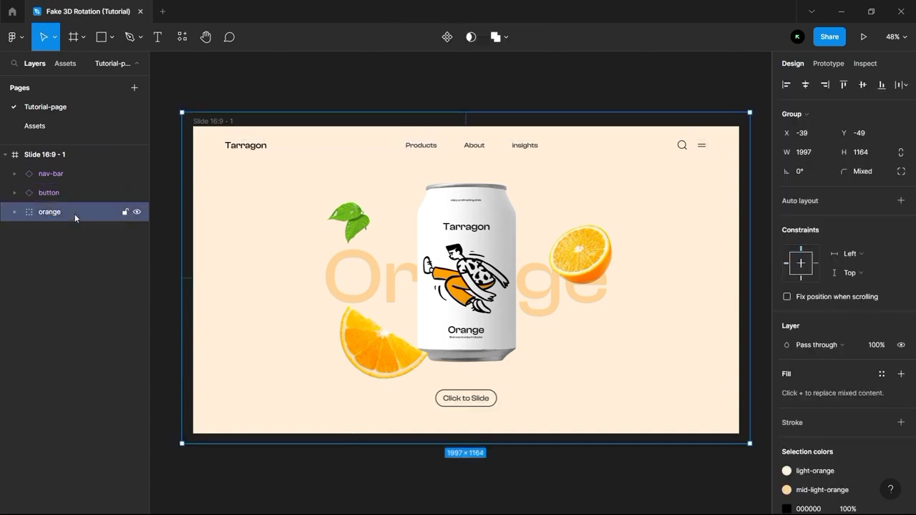
Duplicate the orange group, hide the upper copy and rename the lower one "Pineapple"
key(ctrl+d)
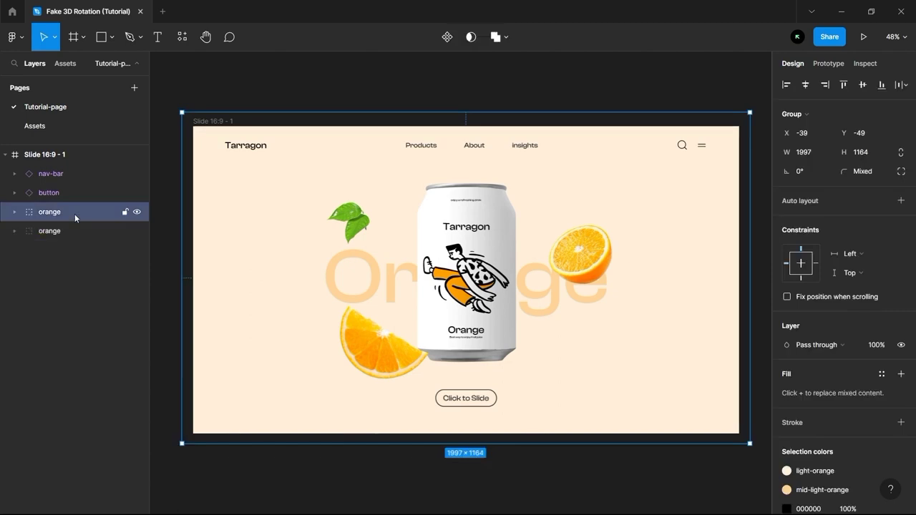
click(137, 212)
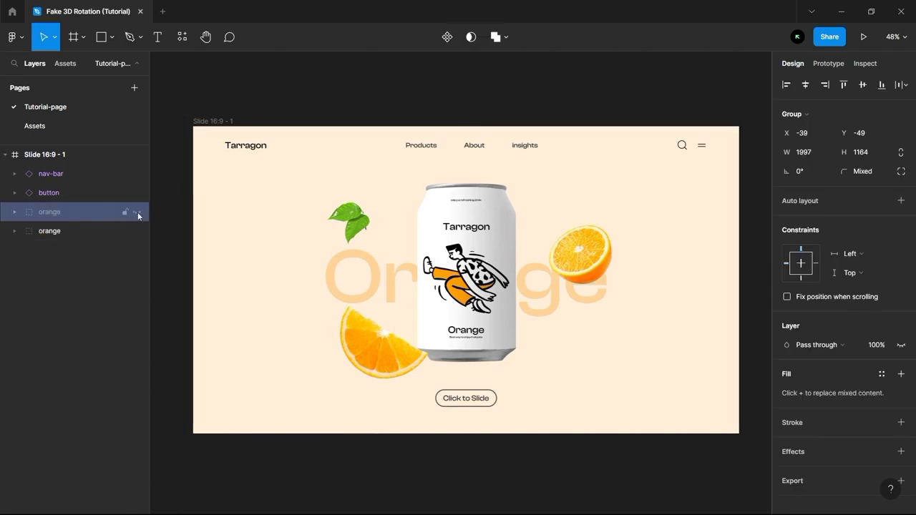
double_click(53, 235)
text(Pi)
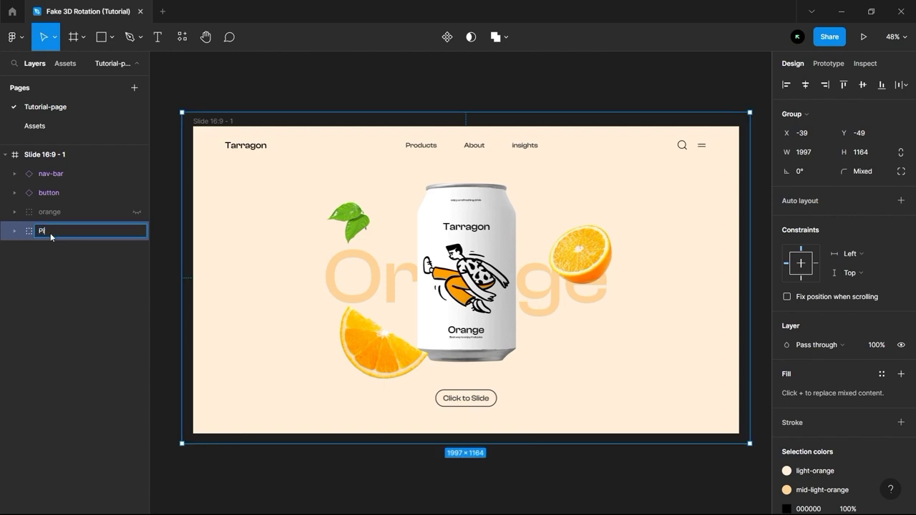
text(neapple)
key(Return)
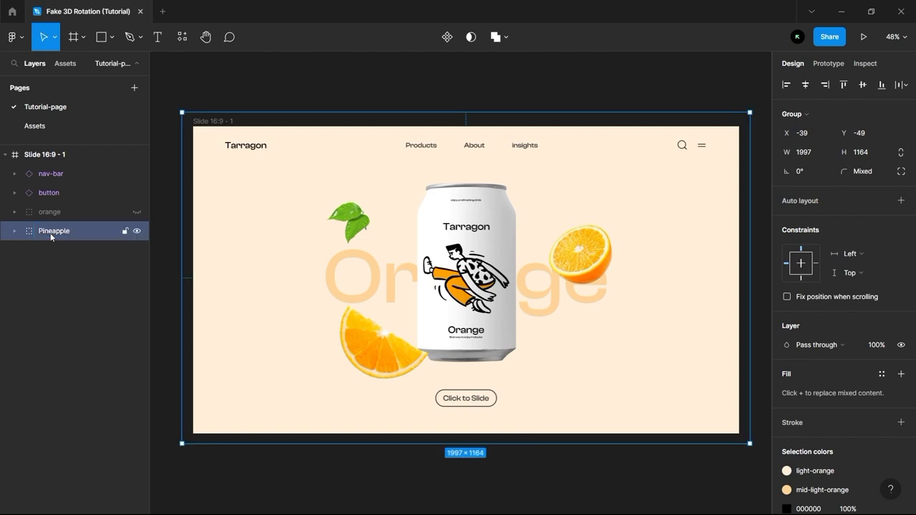
Switch the illustration on the front of the Pineapple can's label to its other variant
key(Return)
key(Return)
key(Return)
key(Return)
key(Return)
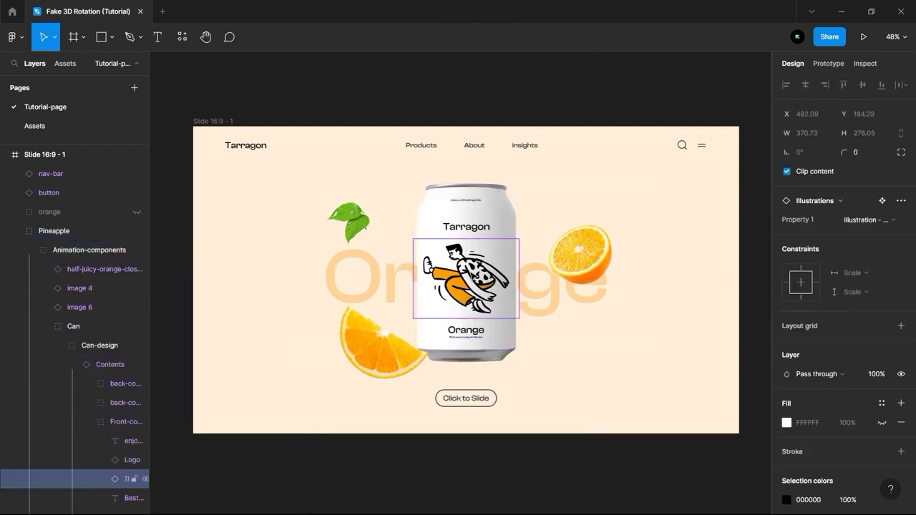
click(887, 220)
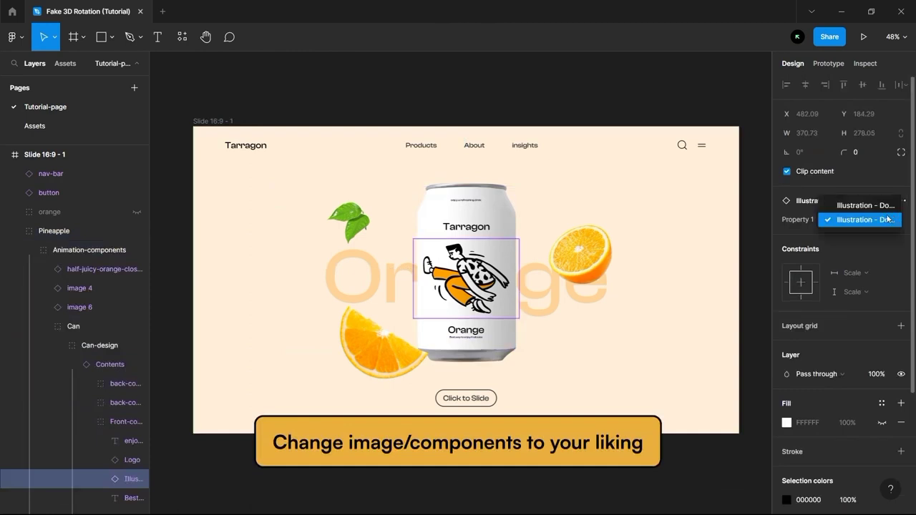
click(880, 208)
Change the can's flavour text and the large background text from Orange to "Pineapple", centring the large text horizontally
double_click(466, 330)
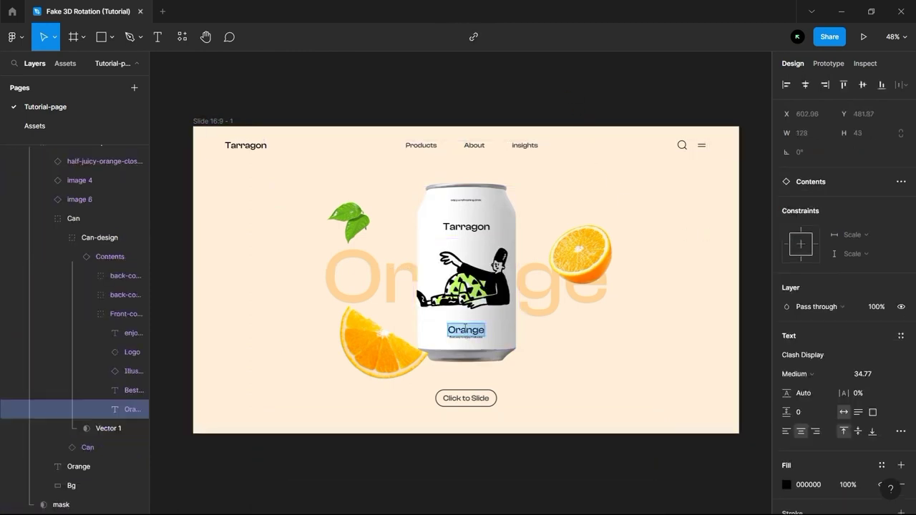
text(Pineapple)
double_click(387, 271)
text(Pi)
key(ctrl+z)
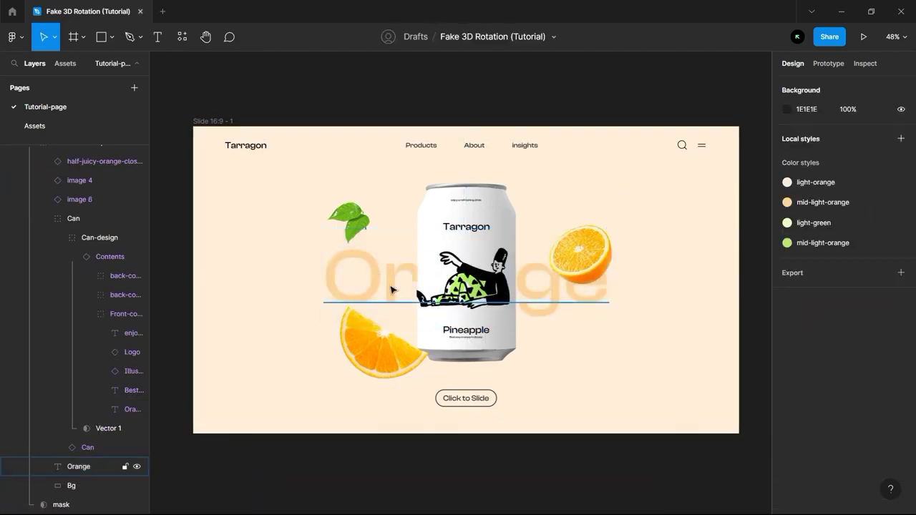
double_click(392, 289)
text(Pineapple)
click(805, 84)
click(752, 103)
Delete the orange slice, leaf and halved-orange images from the Pineapple group
ctrl+click(363, 356)
ctrl+shift+click(350, 220)
ctrl+shift+click(575, 255)
key(Delete)
Add the three pineapple piece images from the local components and arrange them around the can
click(65, 65)
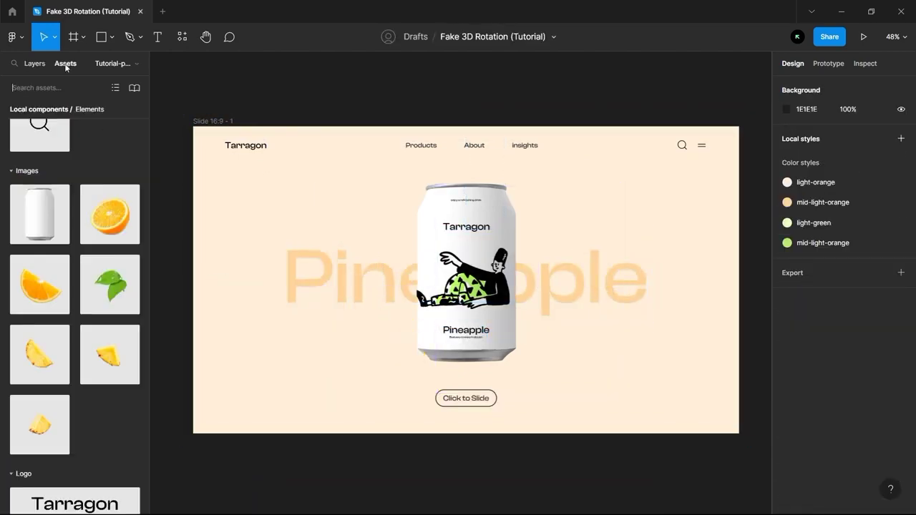
drag(41, 372, 583, 233)
drag(109, 355, 381, 341)
drag(40, 426, 567, 315)
drag(583, 240, 561, 222)
drag(562, 318, 545, 327)
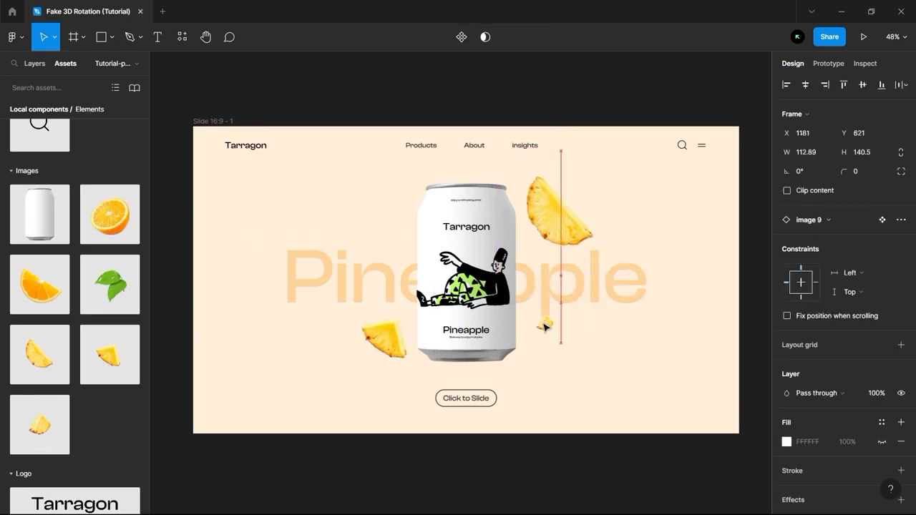
Apply the green mid-light-orange style to the Pineapple text and light-green to its background, and adjust the pineapple pieces' positions
click(562, 231)
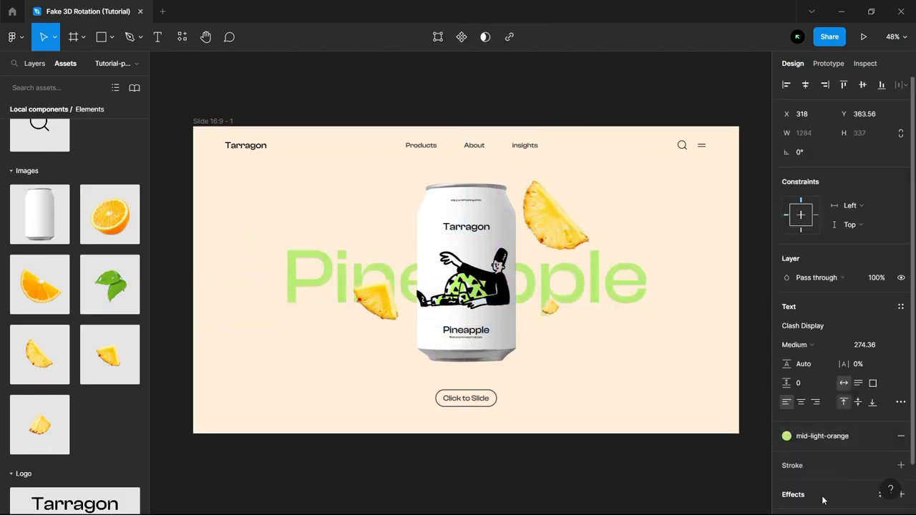
key(Escape)
key(Escape)
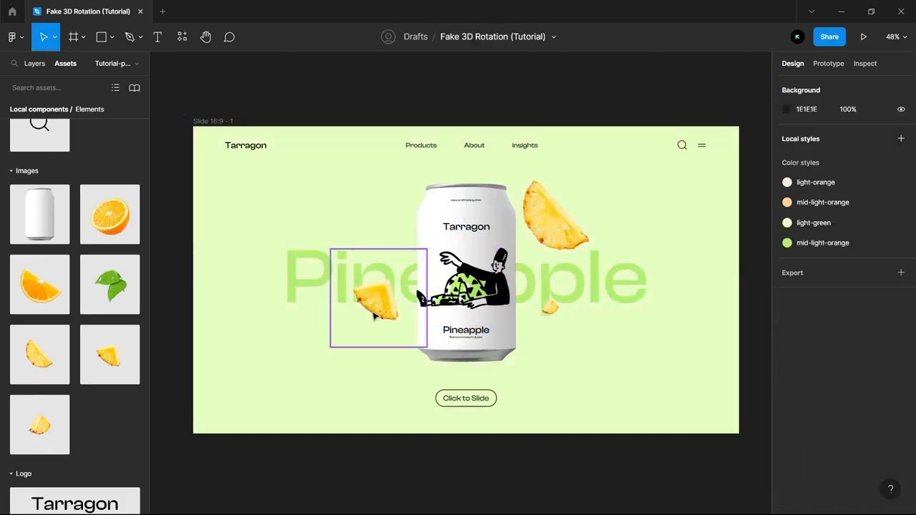
click(375, 293)
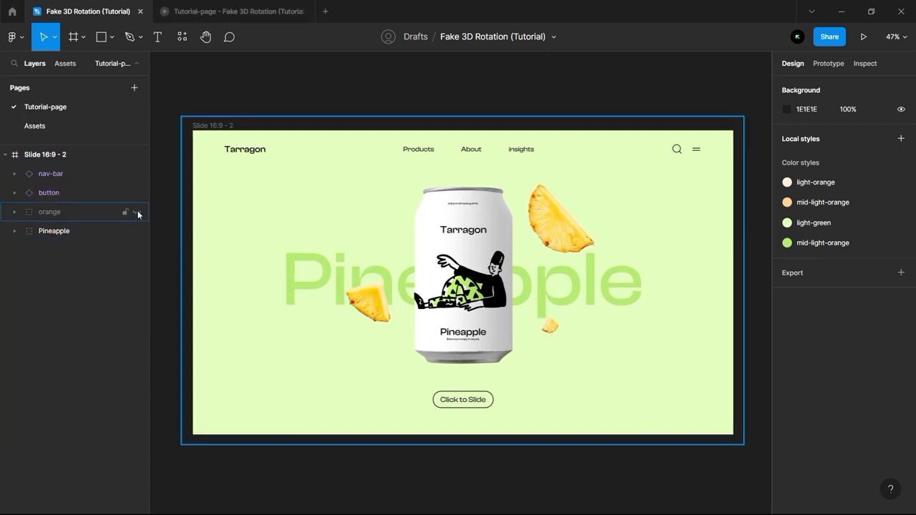
Show the hidden orange group and turn Slide 16:9 - 2 into a component with a second variant
click(136, 212)
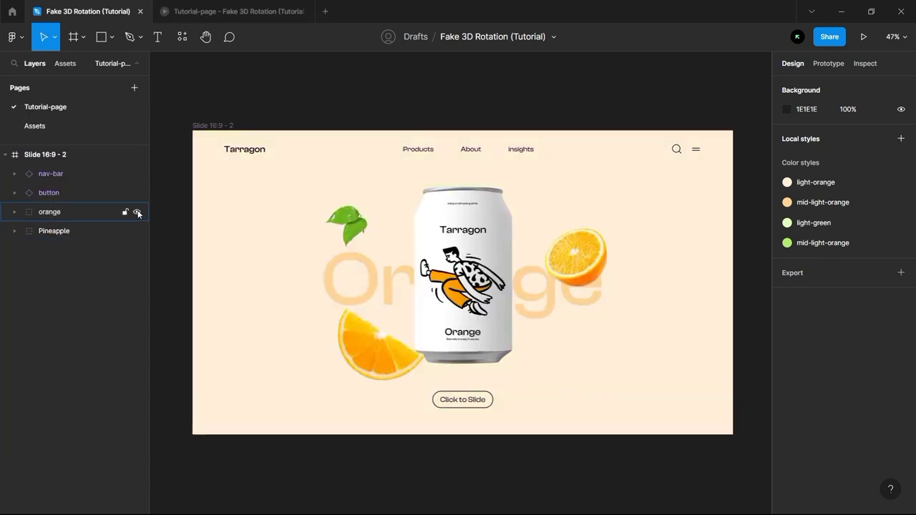
click(219, 125)
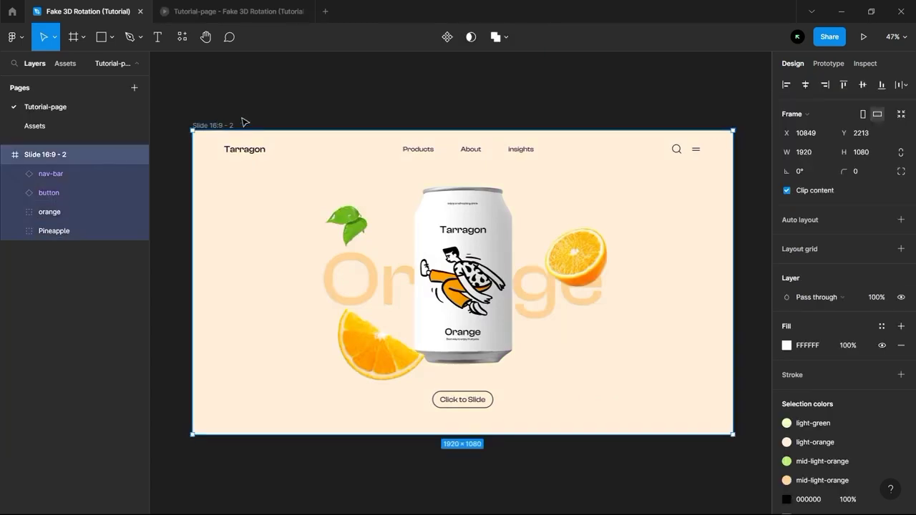
click(447, 37)
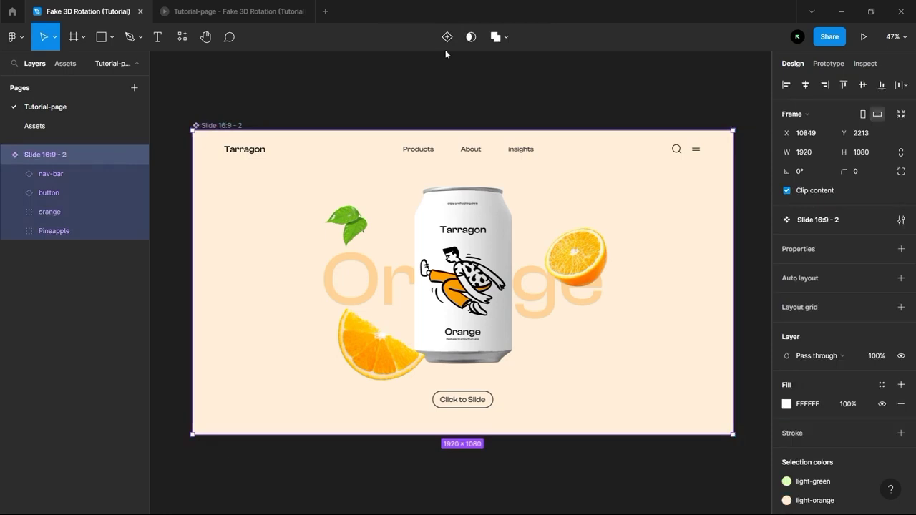
click(445, 43)
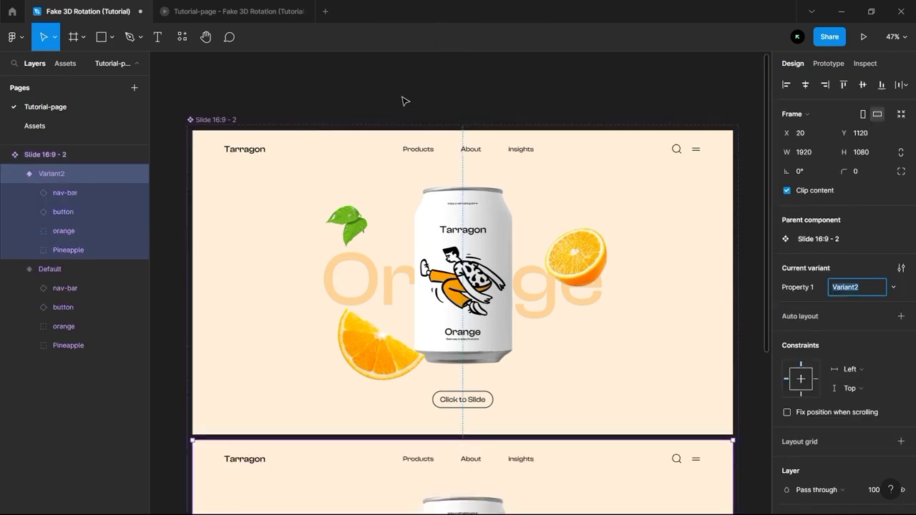
scroll(404, 100, down, 5)
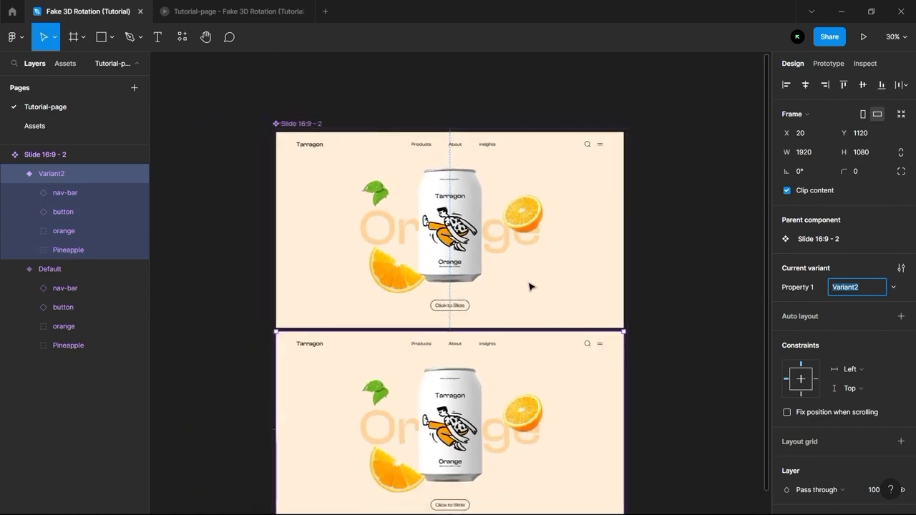
click(675, 273)
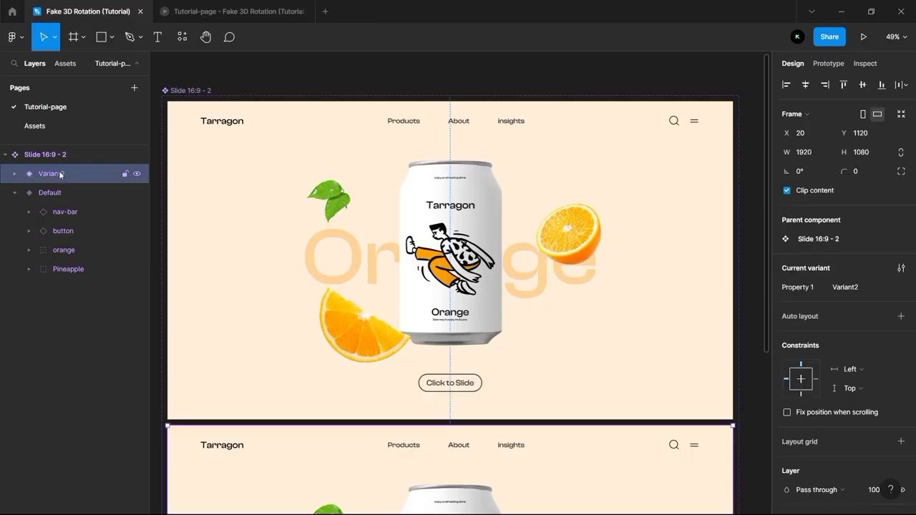
Hide the orange group in the Default variant and shift the three pineapple images to the left of the can
click(63, 193)
click(94, 251)
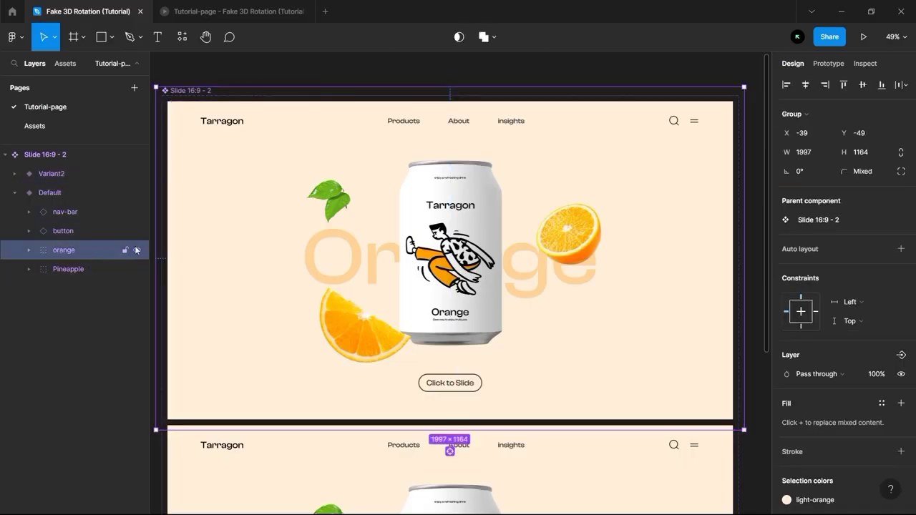
click(136, 249)
double_click(353, 284)
click(353, 284)
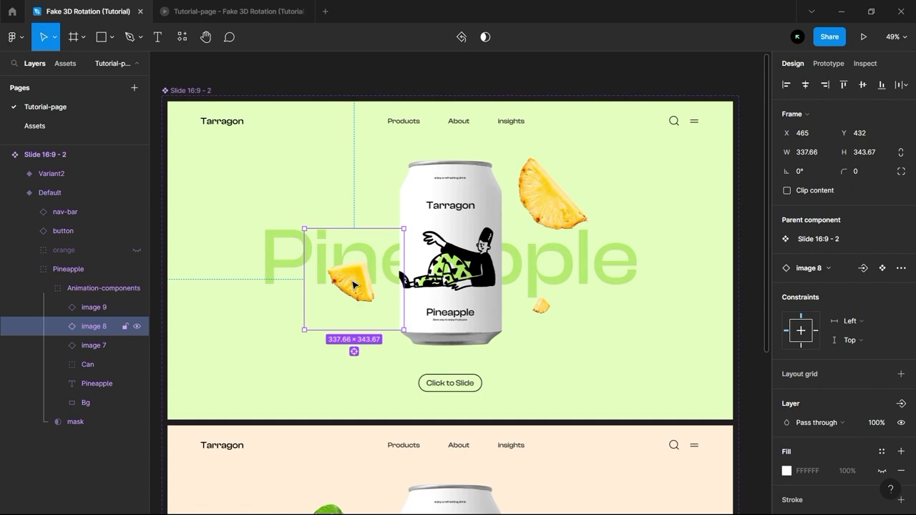
shift+click(547, 308)
shift+click(552, 218)
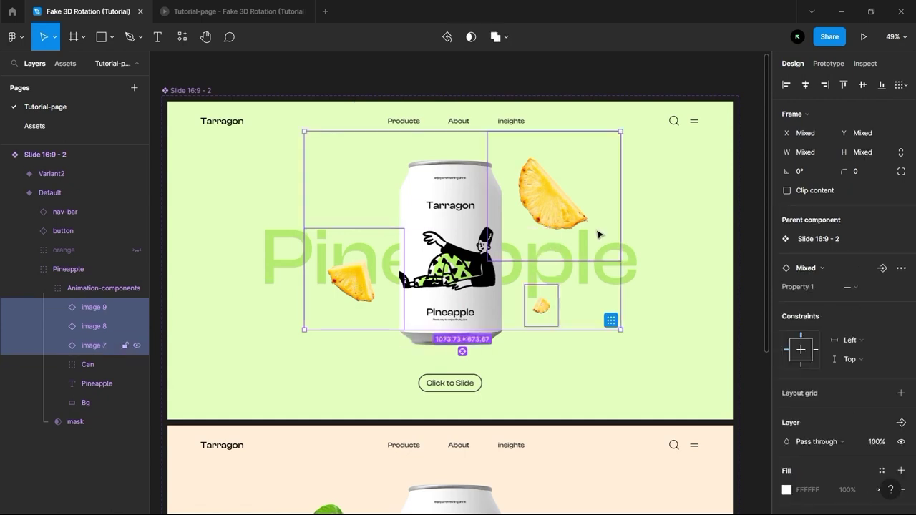
drag(598, 234, 383, 219)
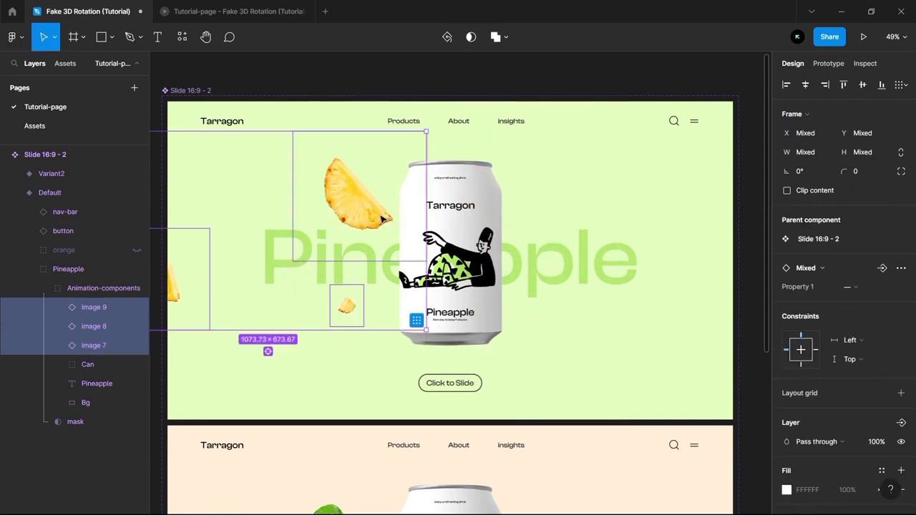
drag(195, 307, 225, 308)
shift+click(220, 304)
drag(393, 213, 259, 212)
Move the large Pineapple text in the Default variant horizontally off the slide's left edge, to X -1288
click(578, 275)
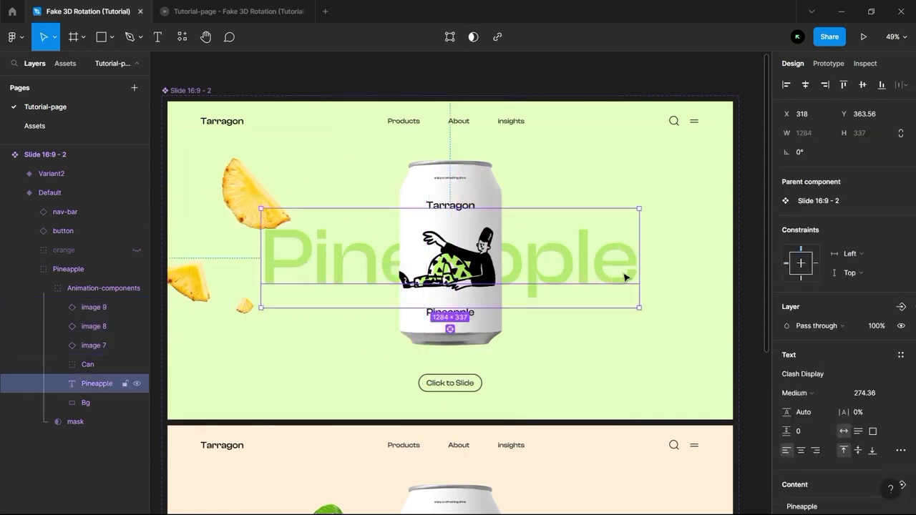
drag(624, 277, 209, 257)
key(shift+Left)
key(shift+Left)
key(shift+Left)
key(shift+Left)
key(shift+Left)
key(shift+Left)
key(shift+Left)
key(shift+Left)
key(shift+Left)
key(shift+Left)
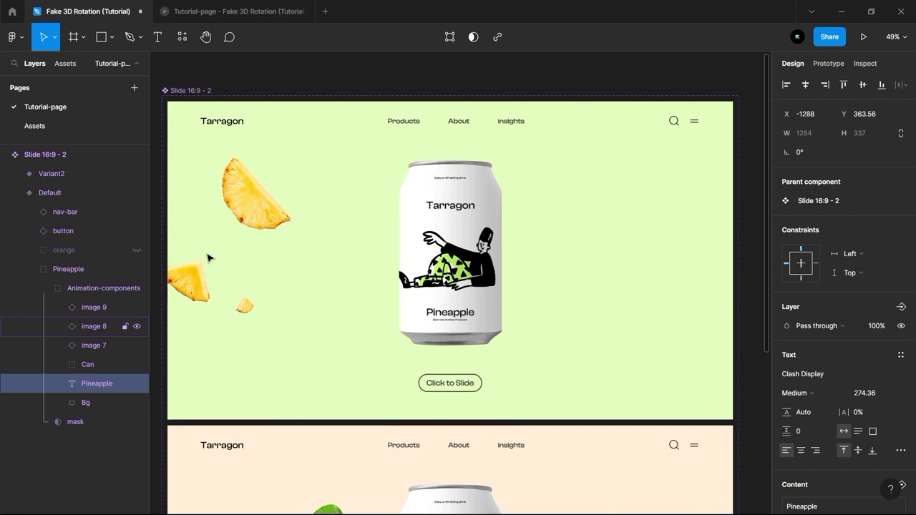
Slide the pineapple can's Contents layer right to X 669 so the back label faces forward within the can mask
click(466, 259)
double_click(467, 259)
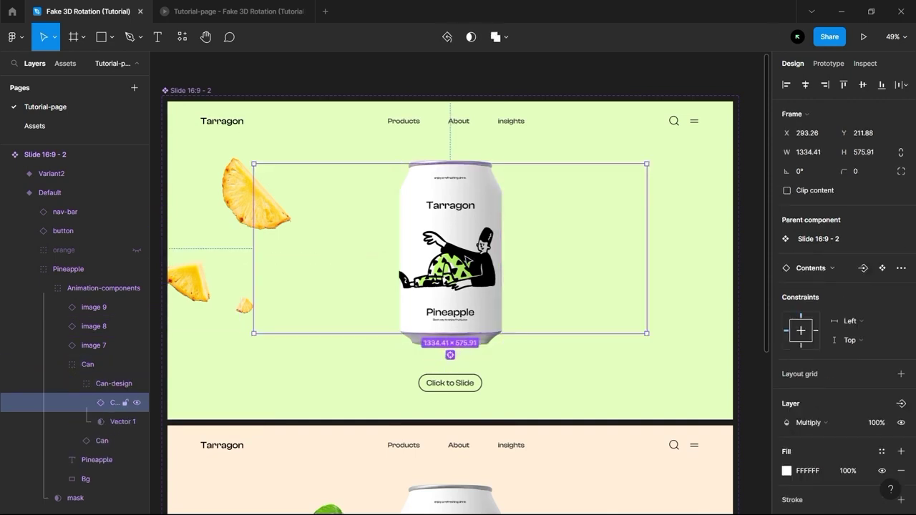
drag(435, 293, 452, 279)
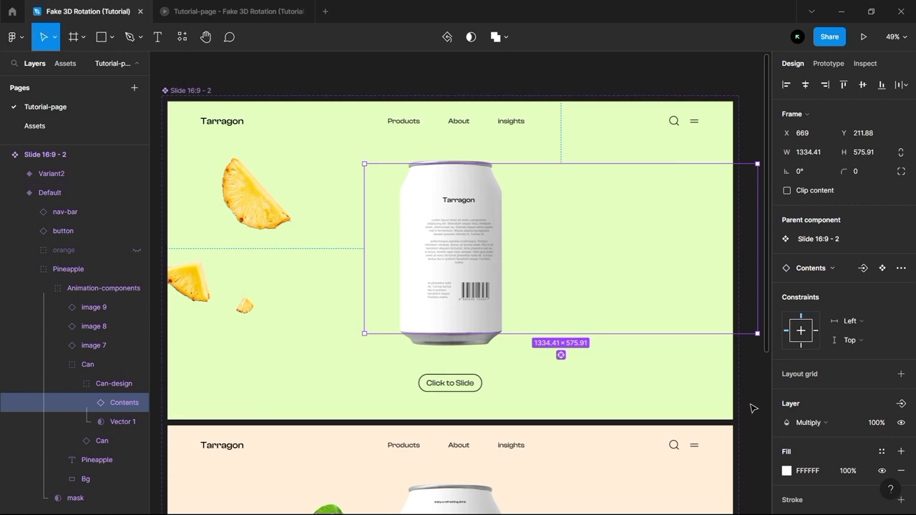
Collapse the Pineapple group and show the orange group again in the Default variant
click(29, 269)
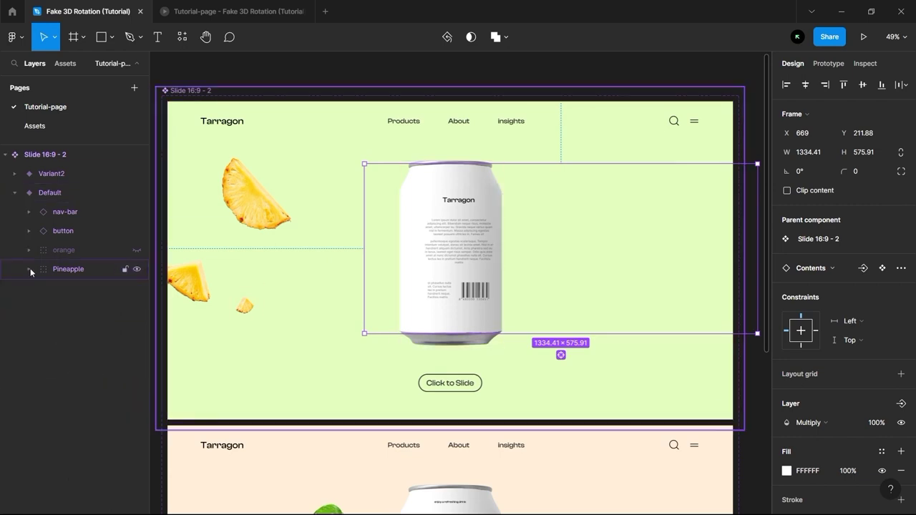
click(137, 250)
click(348, 81)
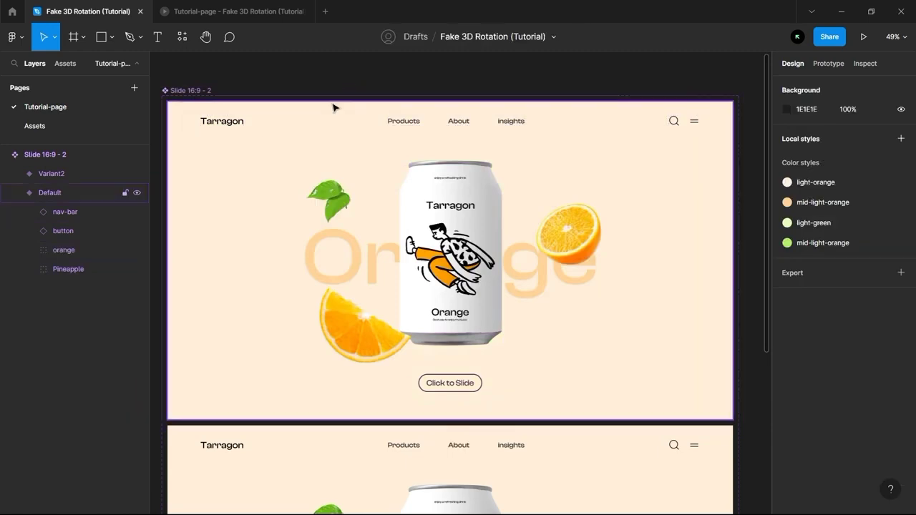
In Variant2, move the halved orange, orange slice and leaf images to the right of the can
scroll(333, 74, down, 1)
scroll(443, 261, down, 5)
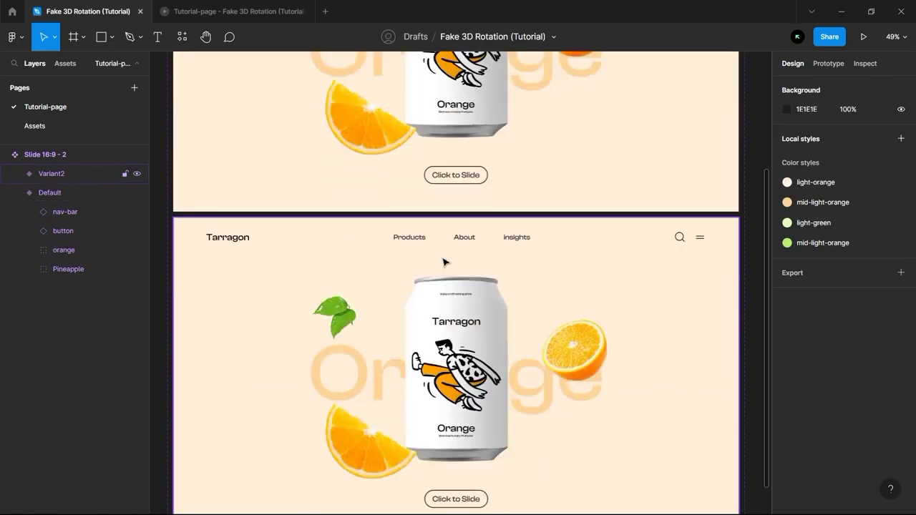
click(342, 253)
scroll(582, 272, up, 1)
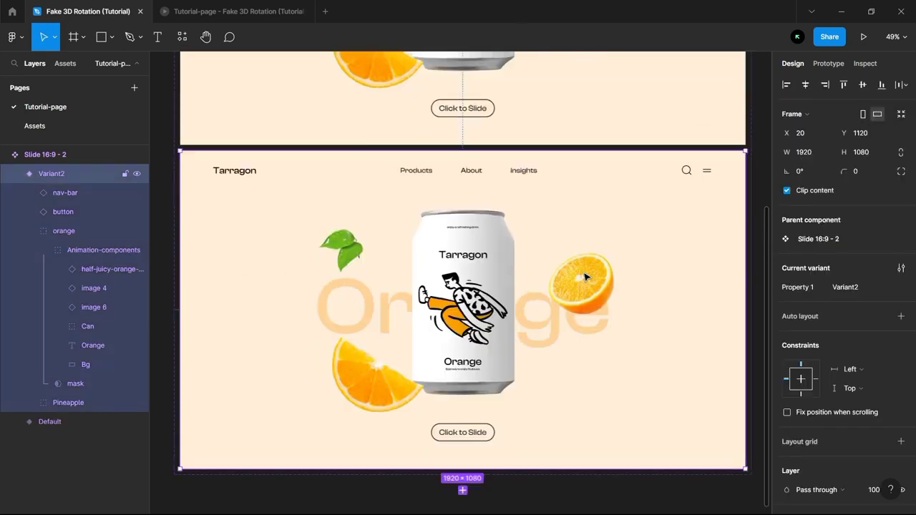
ctrl+click(583, 272)
shift+click(366, 321)
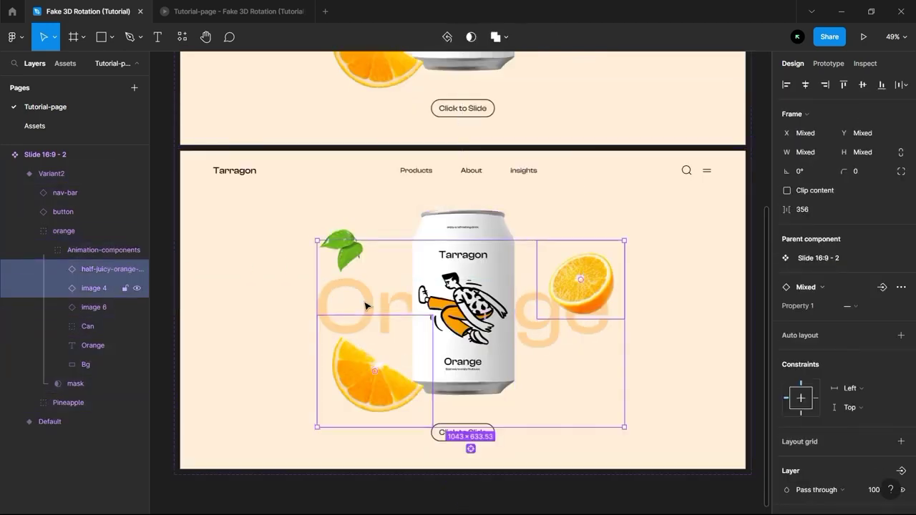
shift+click(350, 265)
drag(351, 370, 654, 374)
click(484, 363)
shift+click(475, 265)
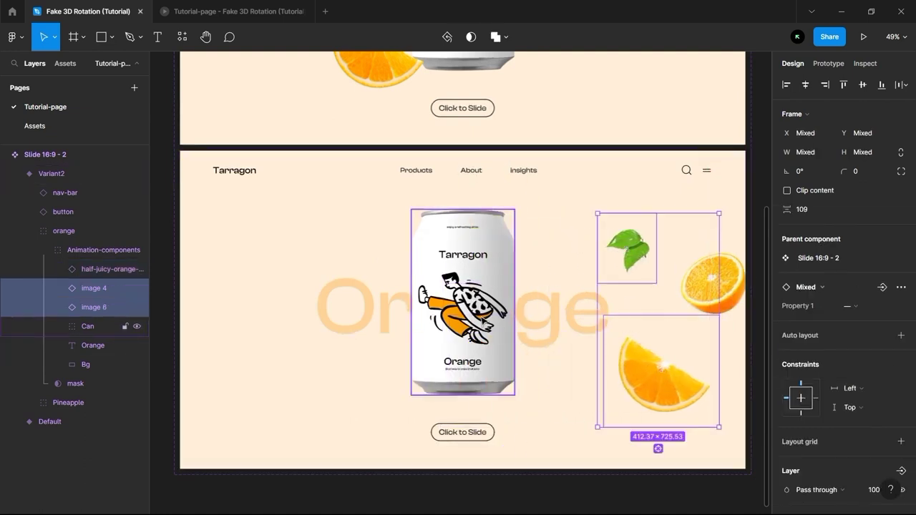
Slide the Variant2 orange can's Contents left to X -39 and move the Orange text off the slide's right edge
double_click(482, 321)
double_click(482, 321)
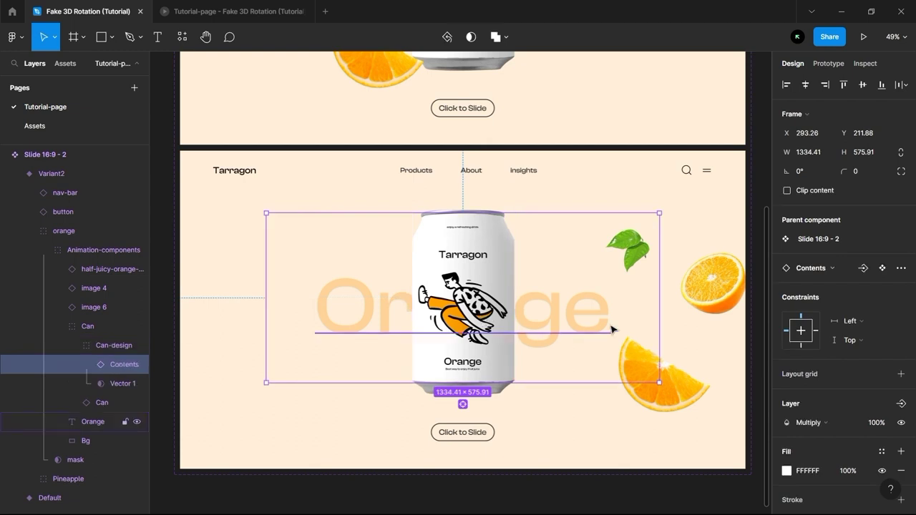
drag(644, 296, 544, 296)
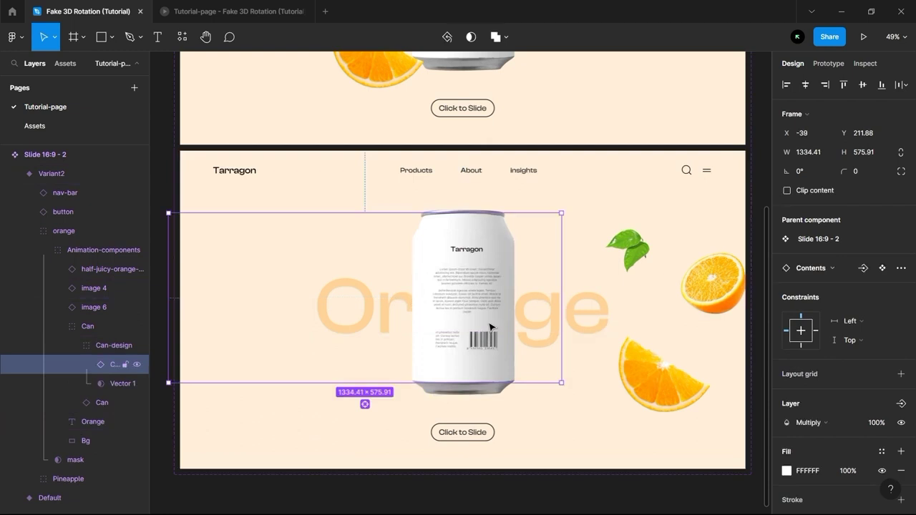
click(371, 329)
drag(344, 322, 727, 317)
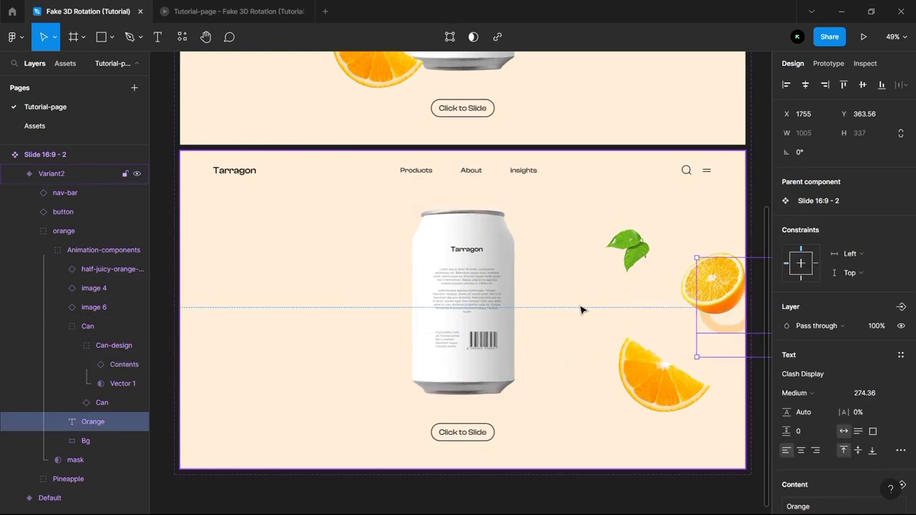
Move the orange group's mask in Variant2 horizontally left off the slide to reveal the pineapple design
click(100, 459)
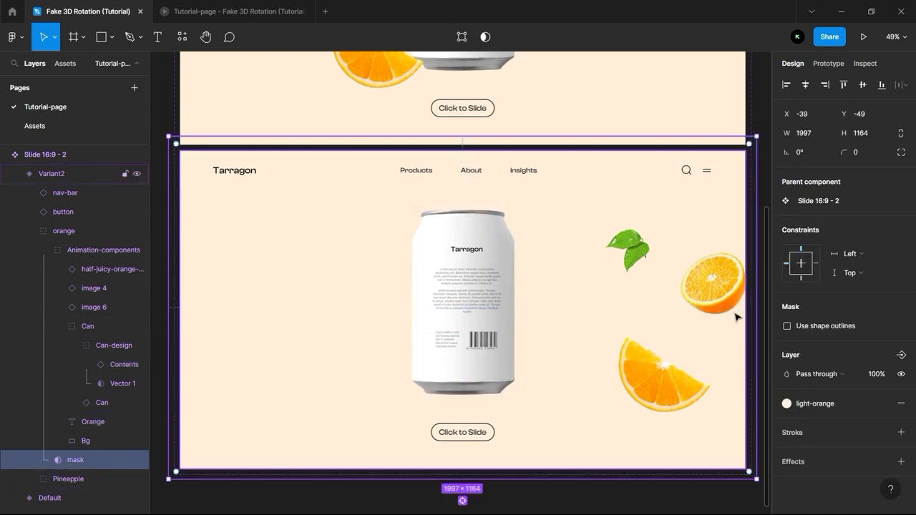
drag(735, 317, 333, 322)
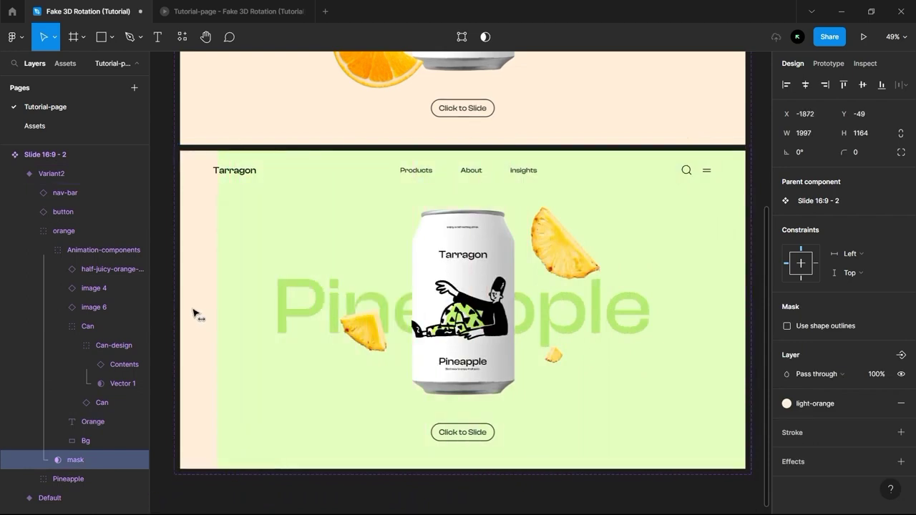
key(shift+Left)
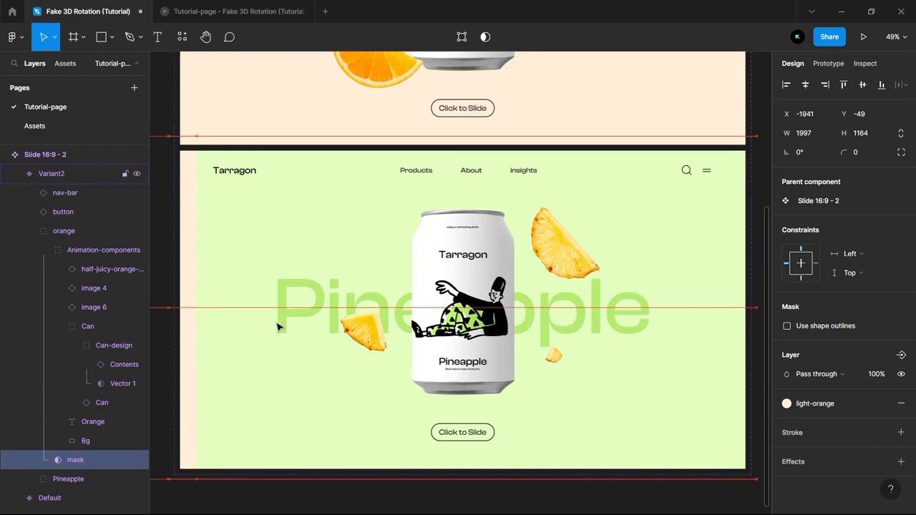
key(shift+Left)
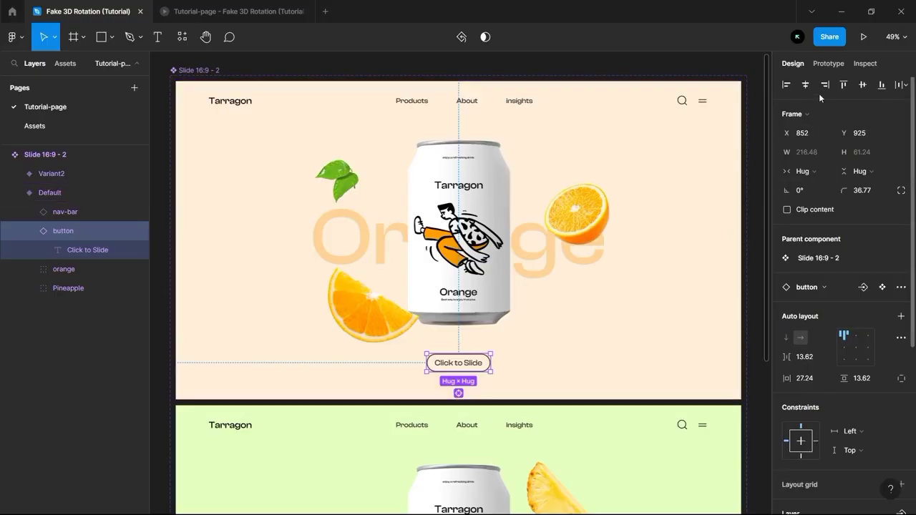
Add an on-click interaction from the Default variant's Click to Slide button to Variant2, using Smart animate
click(823, 64)
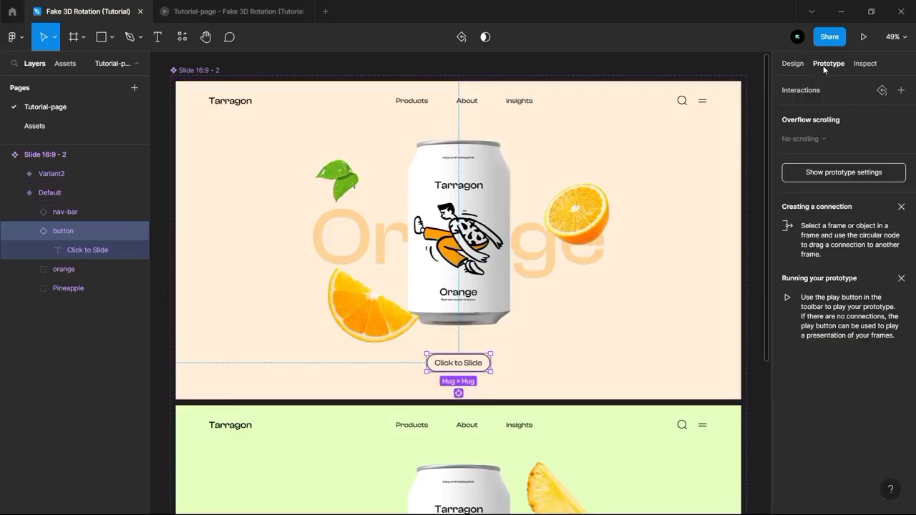
drag(458, 371, 462, 411)
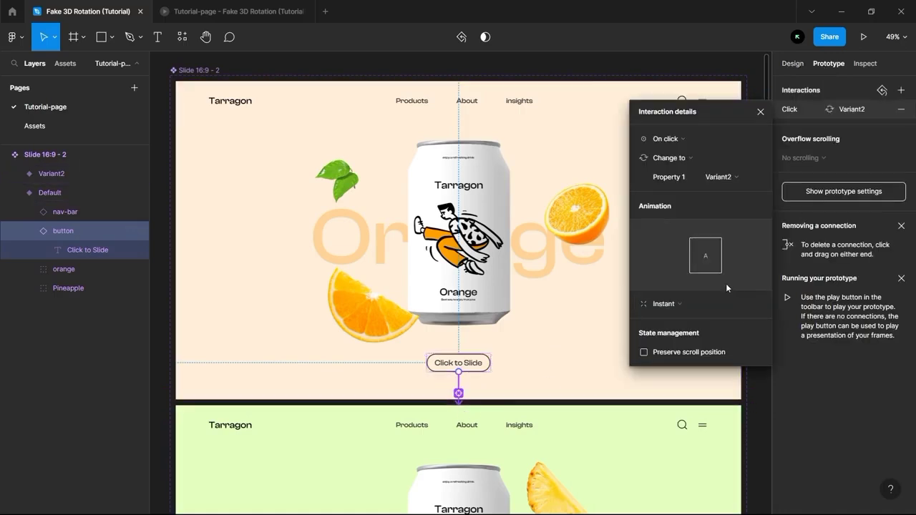
click(688, 304)
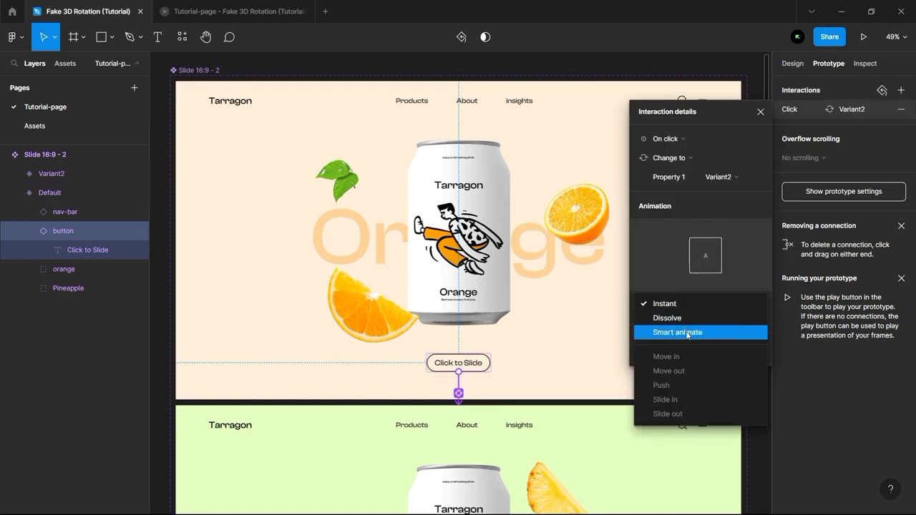
click(686, 333)
Give the interaction a custom bezier easing of 0.74, -0.03, 0.38, 1 and a duration of 800 ms
click(693, 324)
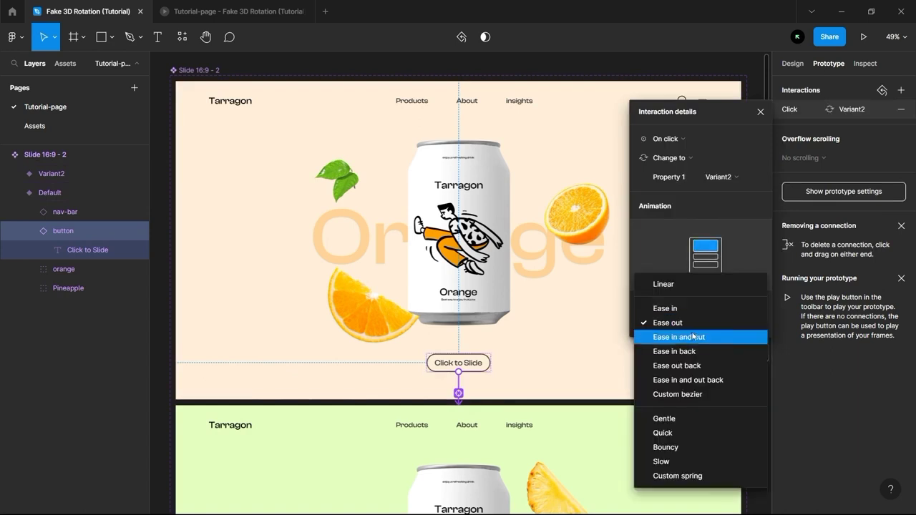
click(692, 336)
click(692, 324)
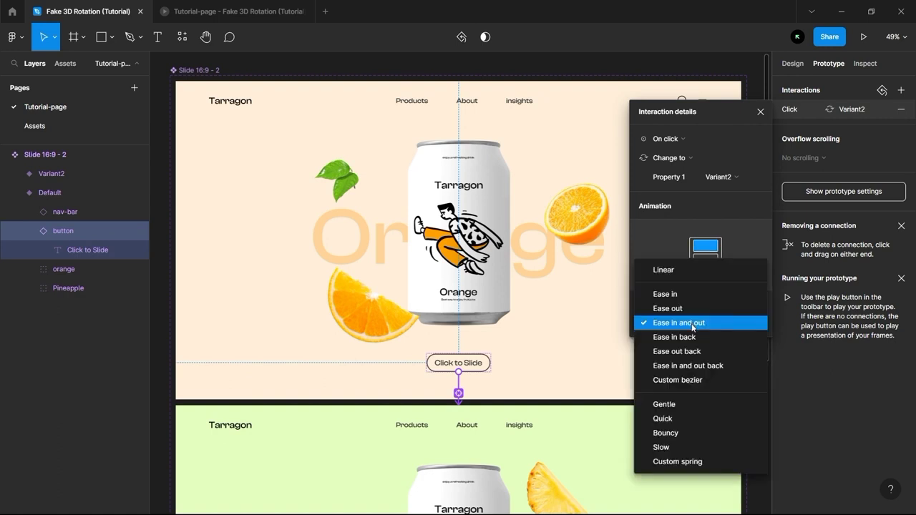
click(699, 385)
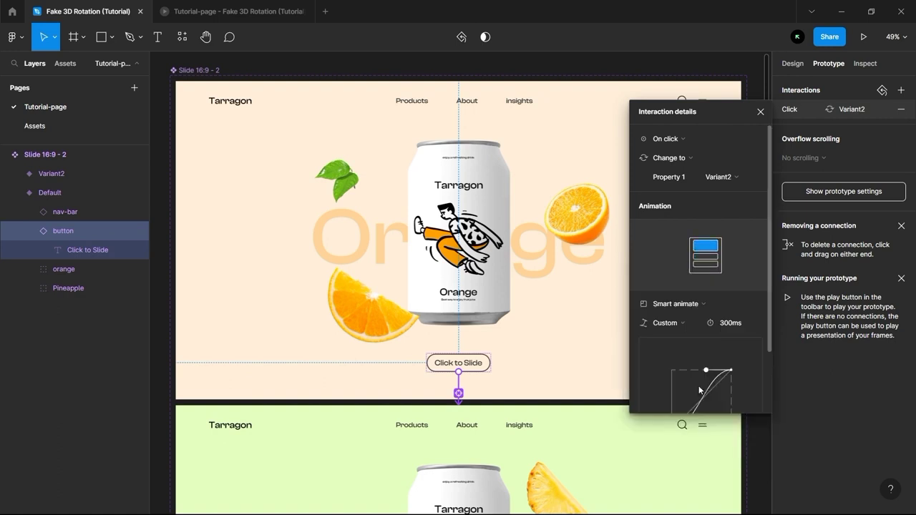
scroll(677, 325, down, 2)
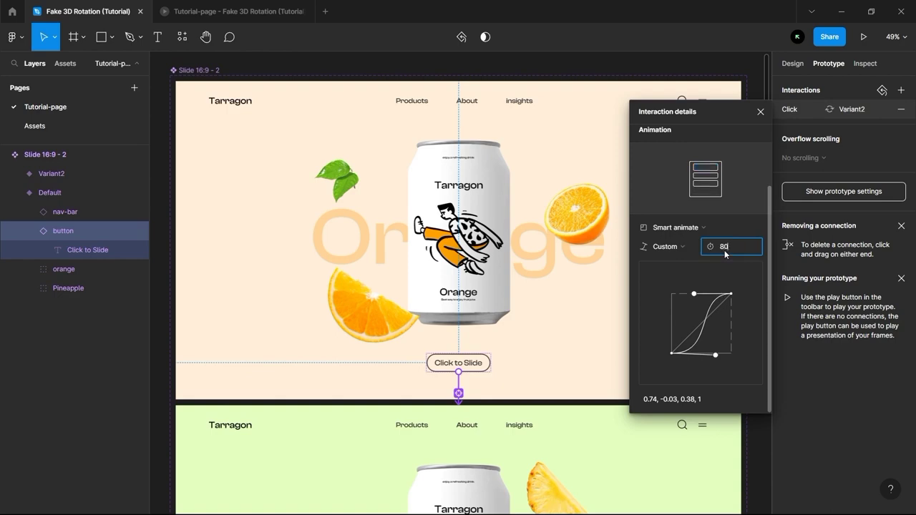
click(541, 345)
Connect Variant2's Click to Slide button back to the Default variant with an on-click Change to interaction
scroll(362, 238, down, 3)
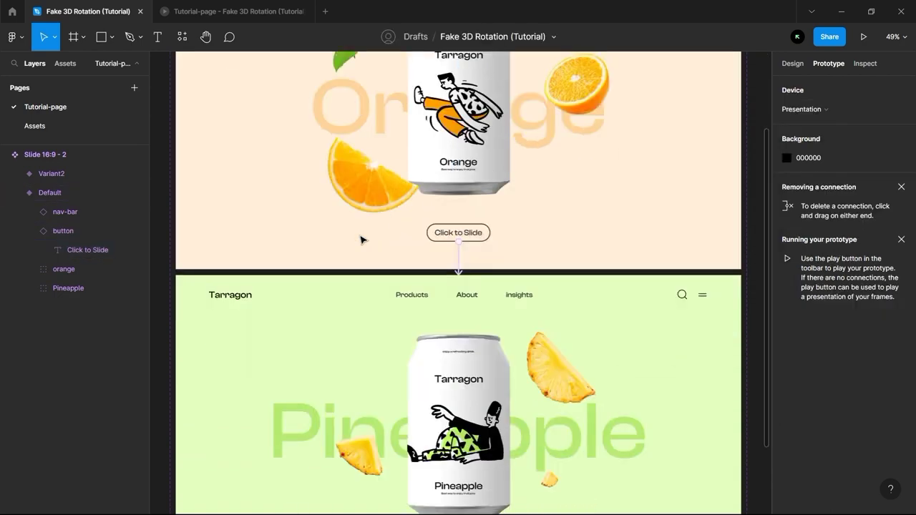
scroll(482, 284, down, 4)
scroll(473, 357, up, 1)
click(465, 375)
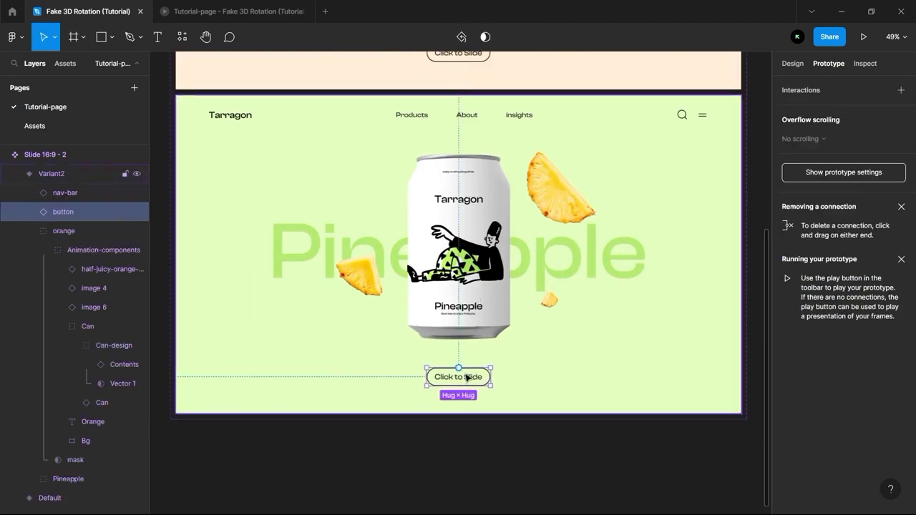
drag(458, 368, 431, 83)
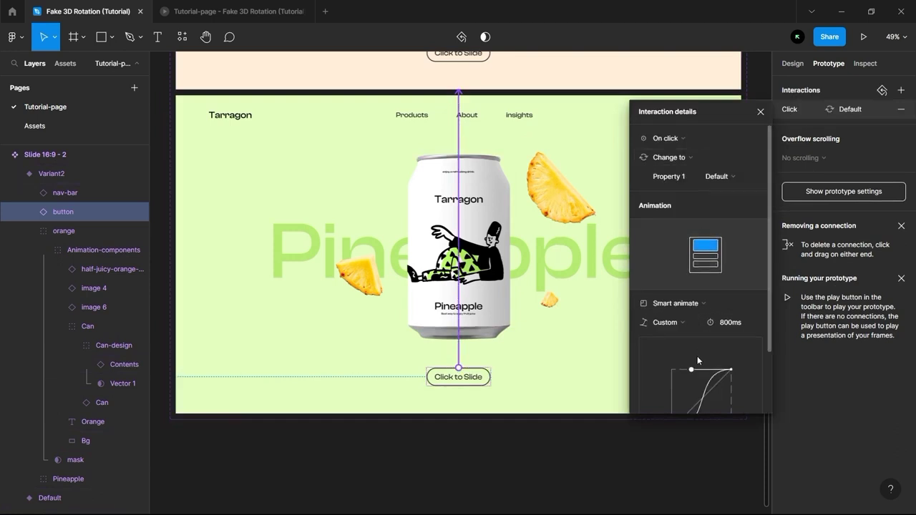
scroll(697, 358, down, 2)
scroll(685, 386, up, 2)
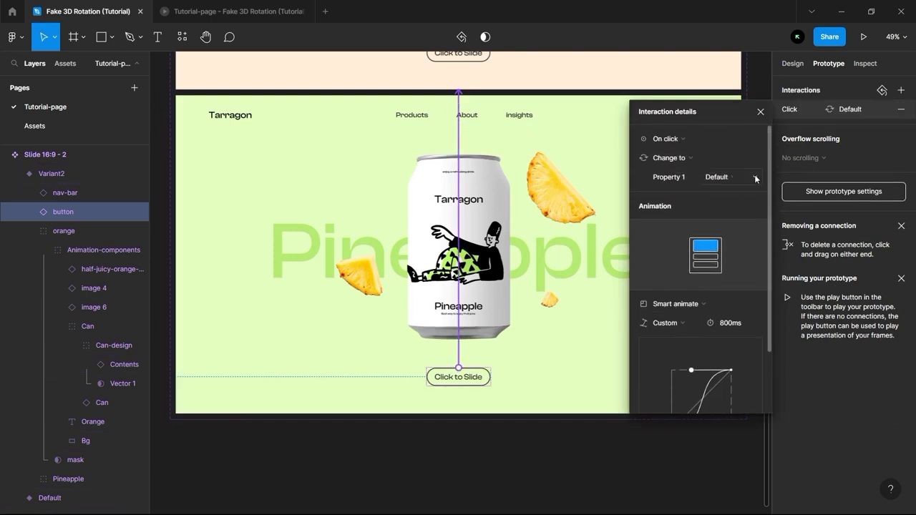
click(760, 111)
Create a 1920 × 1080 Slide 16:9 frame on the empty canvas to the right of the component set
scroll(751, 286, up, 3)
scroll(754, 296, down, 5)
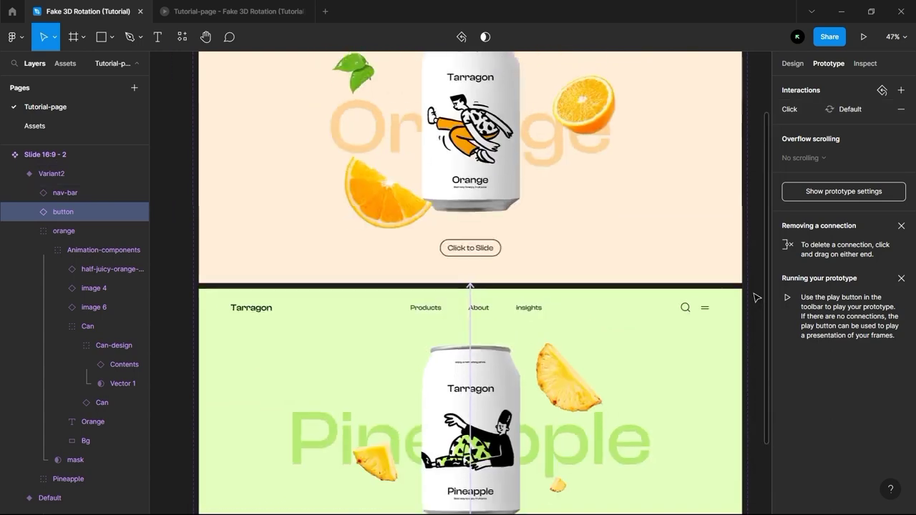
drag(711, 282, 454, 306)
scroll(401, 308, down, 2)
click(791, 63)
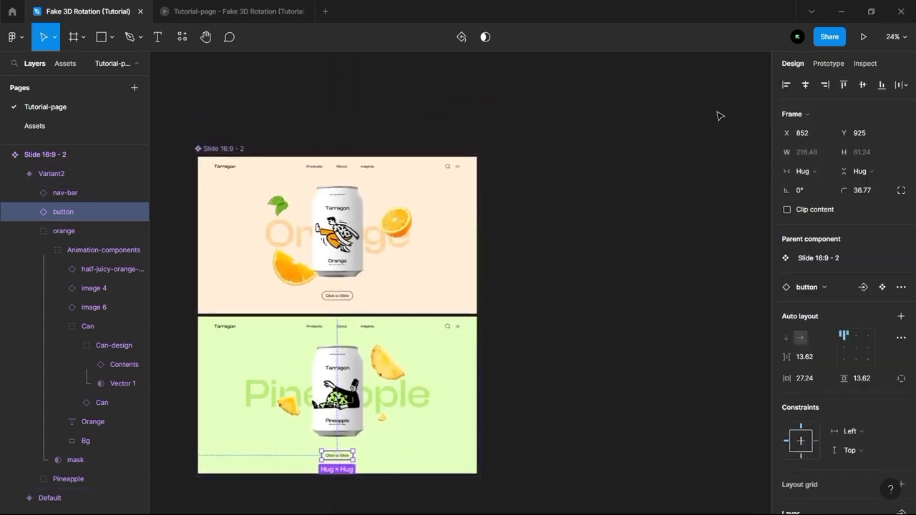
drag(545, 244, 550, 243)
key(f)
click(794, 182)
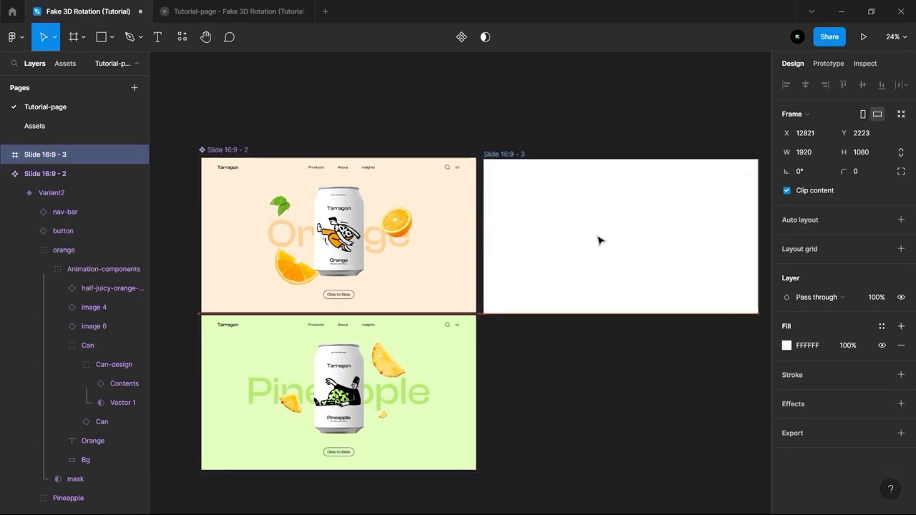
Deselect the new frame and collapse the expanded groups in the layer tree
drag(595, 352, 568, 353)
click(568, 354)
key(alt+l)
key(alt+l)
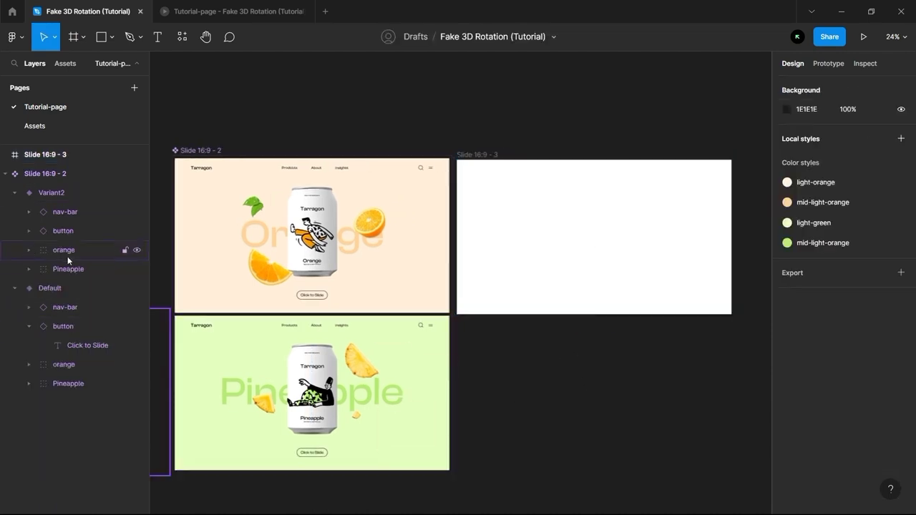
Place an instance of the Default orange variant inside the blank Slide 16:9 - 3 frame, aligned to its right edge and vertical centre
click(562, 304)
click(369, 259)
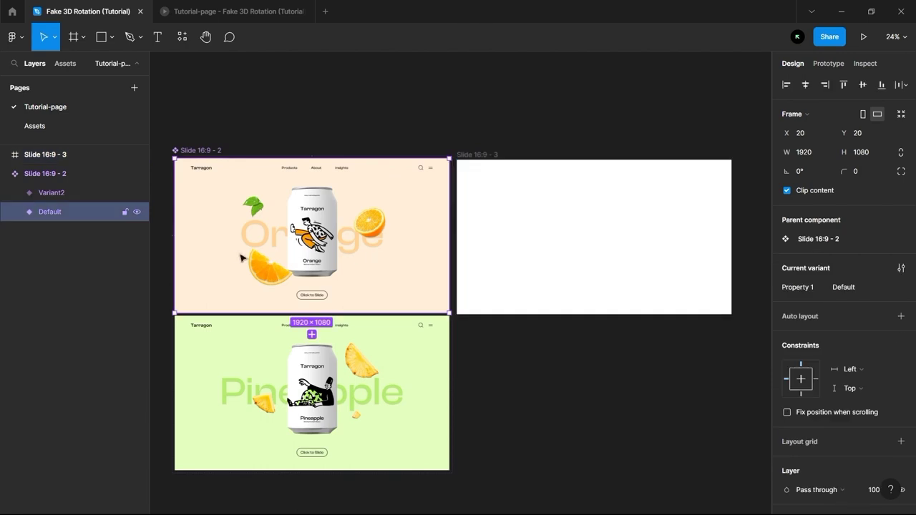
drag(243, 258, 528, 256)
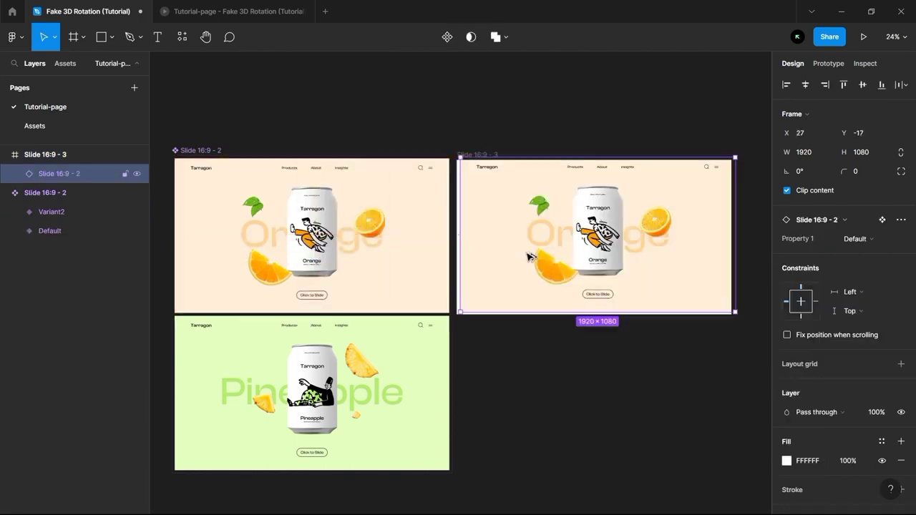
click(824, 87)
click(861, 86)
Move the Slide 16:9 - 3 frame farther from the component set, to about X 12946 at the same height
click(636, 142)
drag(475, 155, 494, 155)
click(538, 127)
Rename the Slide 16:9 - 3 frame as Prototype
scroll(538, 179, up, 1)
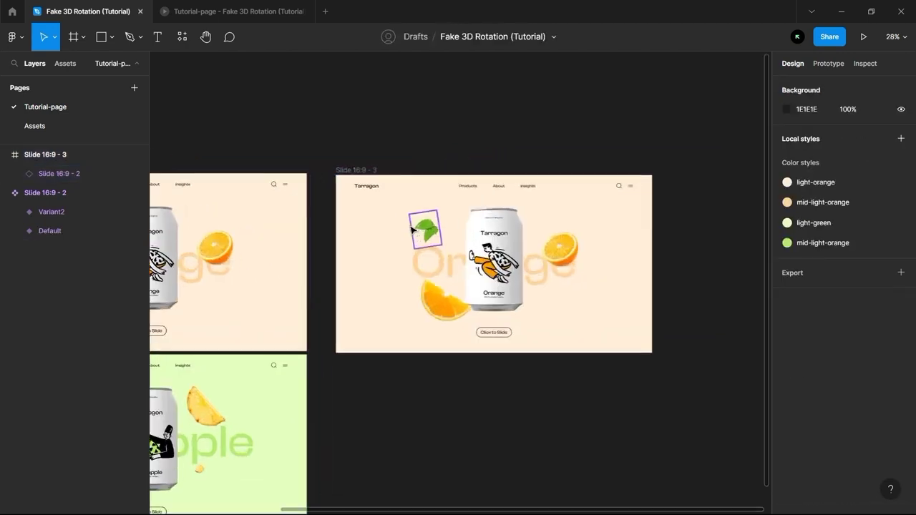
scroll(412, 229, up, 2)
click(348, 171)
click(48, 155)
text(P)
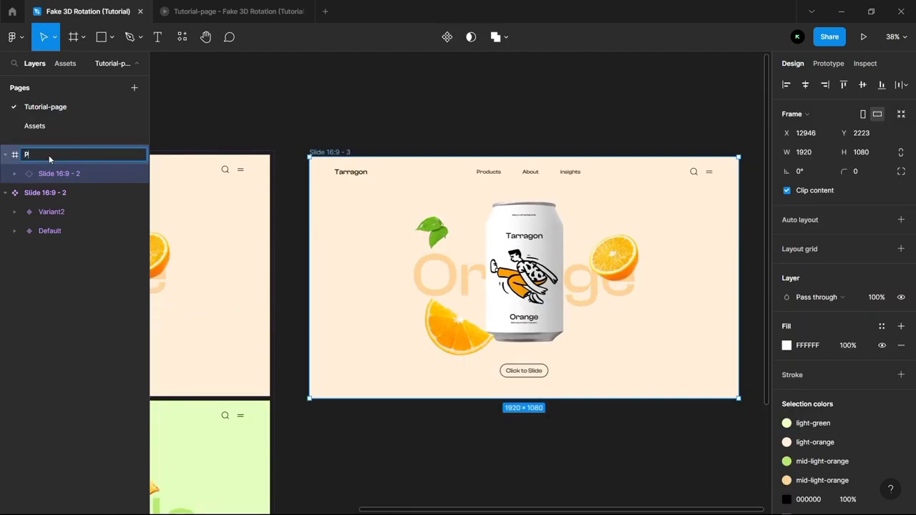
text(rototype)
key(Return)
scroll(429, 123, right, 3)
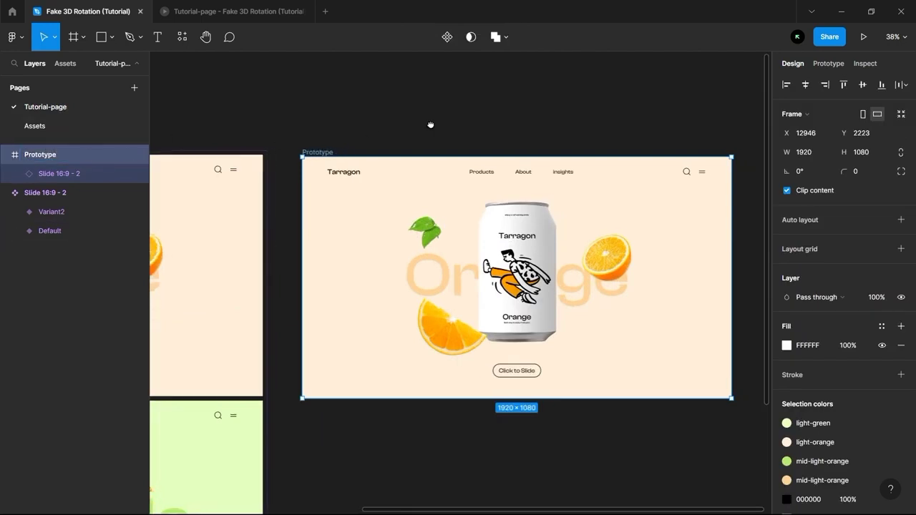
Present the Prototype frame and test the Click to Slide transition repeatedly between the orange and pineapple slides
click(863, 37)
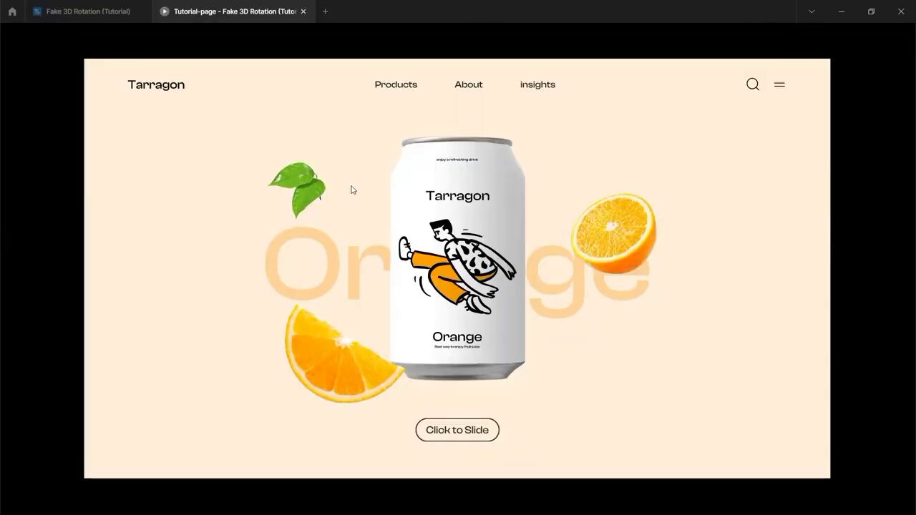
click(461, 433)
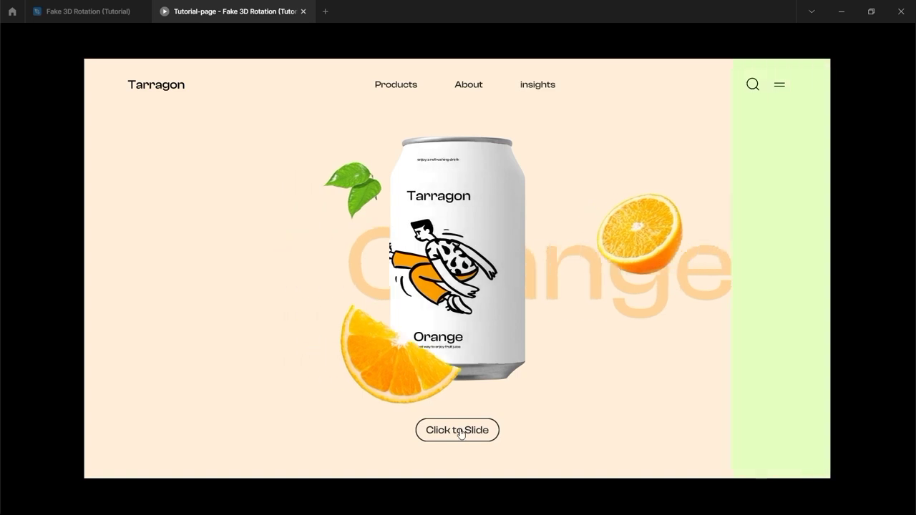
click(445, 429)
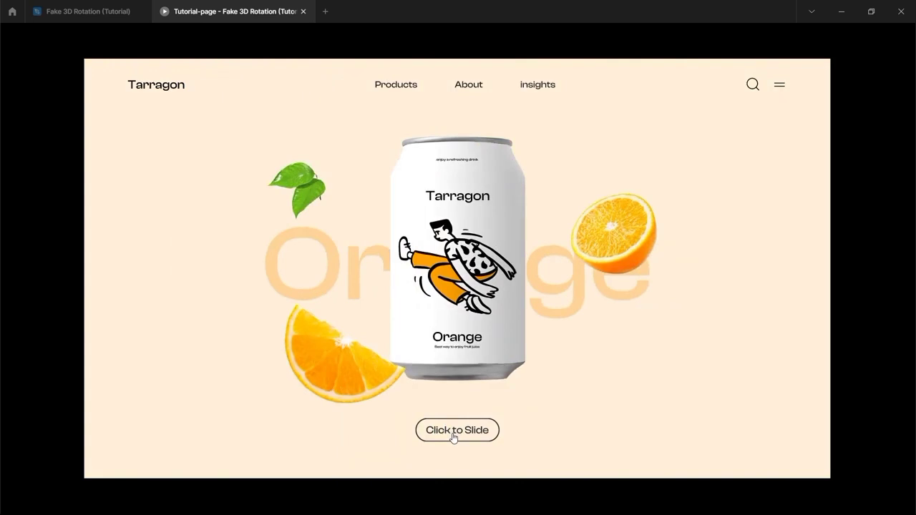
click(453, 435)
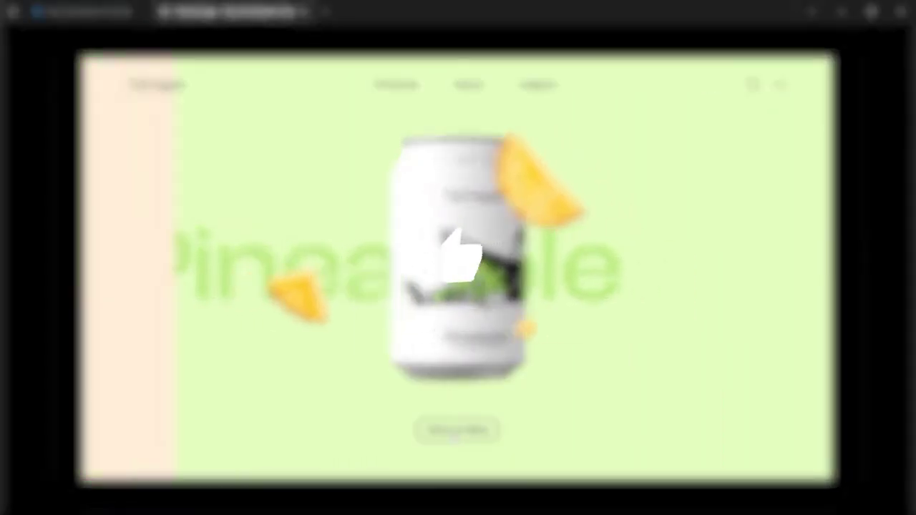